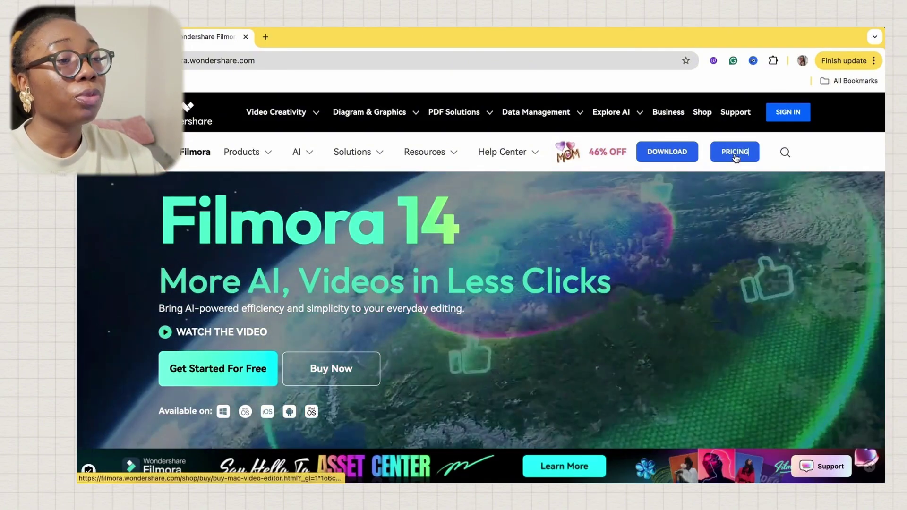
# Open the Filmora pricing page, review the Basic, Advanced and Premium yearly plans, and start the program download
pyautogui.click(736, 157)
pyautogui.scroll(-5, 478, 316)
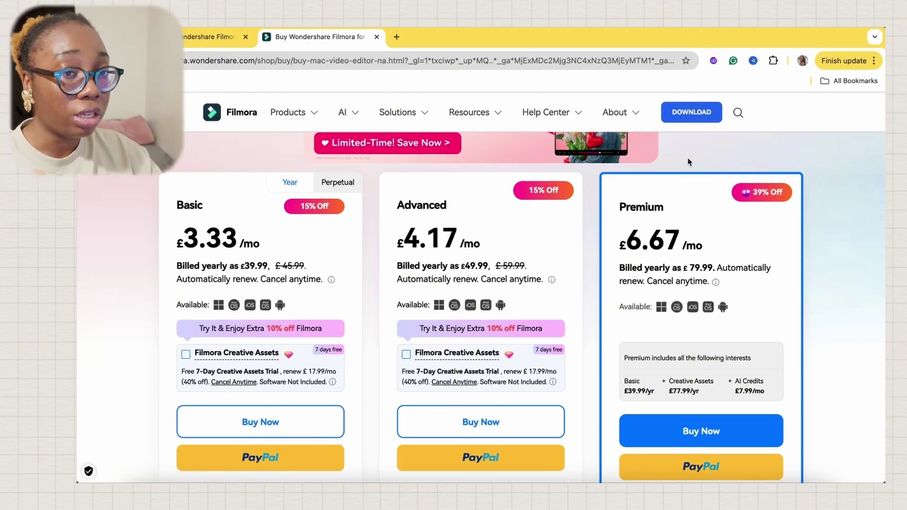
pyautogui.click(696, 113)
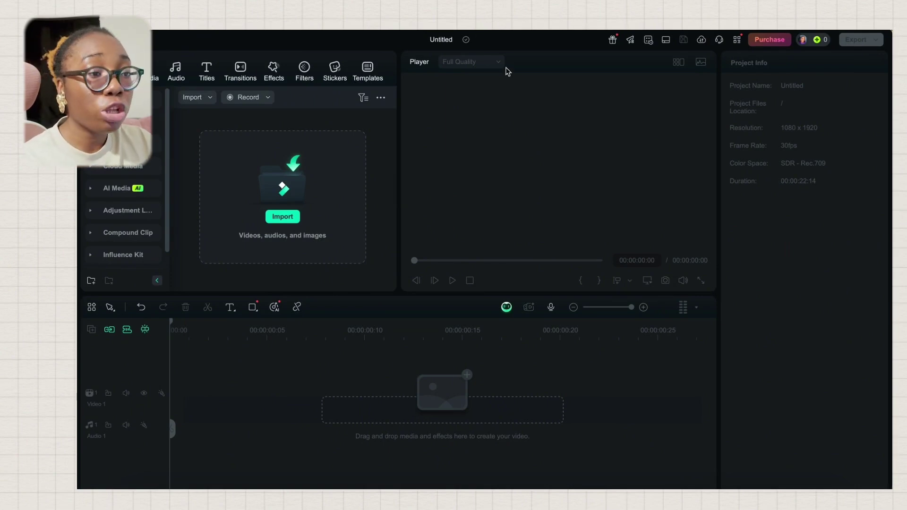
# Import the dji_export MOV video from the Downloads folder into the project media
pyautogui.click(282, 216)
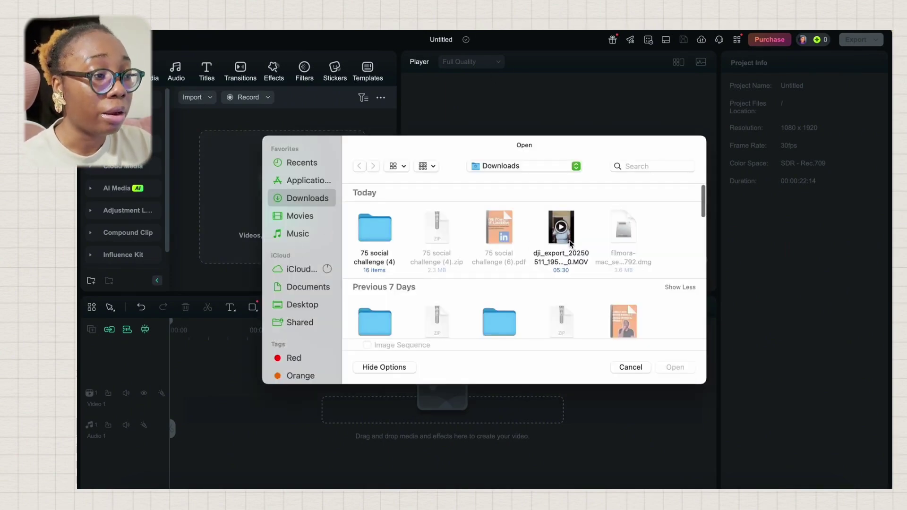
pyautogui.click(561, 228)
pyautogui.click(676, 368)
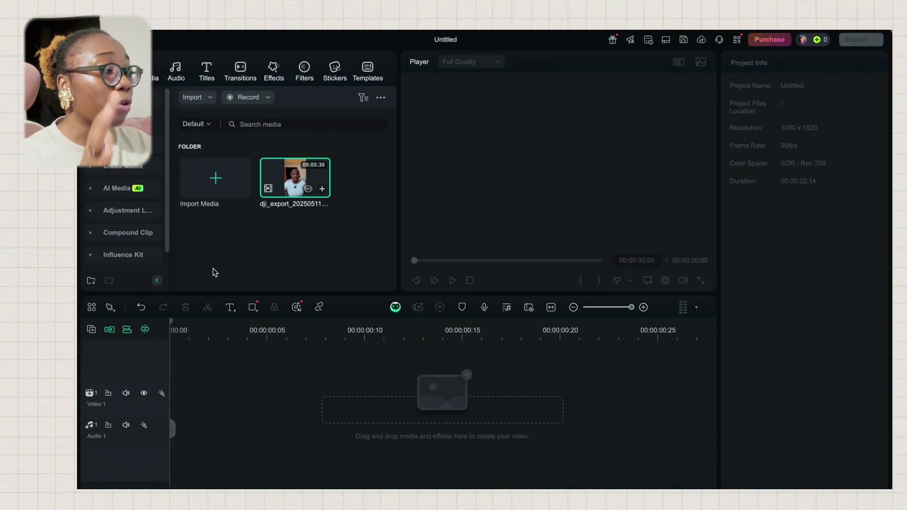
# Preview the imported dji_export clip, skip the playback tips, and mark a range of about 1 min 26 s in its middle
pyautogui.click(289, 184)
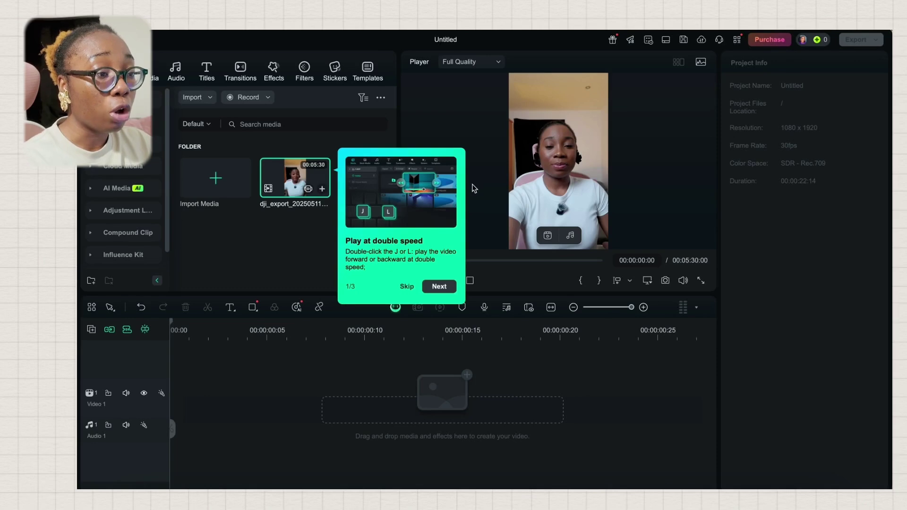
pyautogui.click(407, 286)
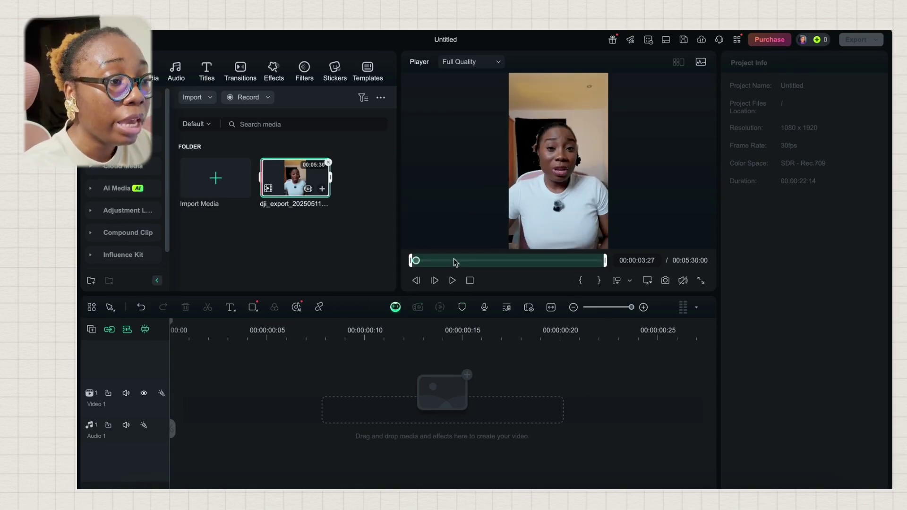
pyautogui.moveTo(412, 261); pyautogui.dragTo(486, 267)
pyautogui.moveTo(606, 272); pyautogui.dragTo(541, 274)
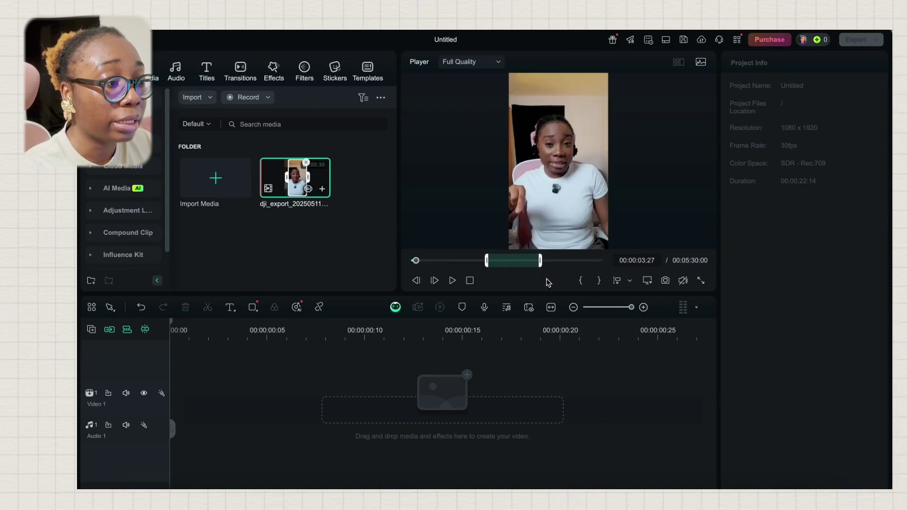
pyautogui.click(520, 263)
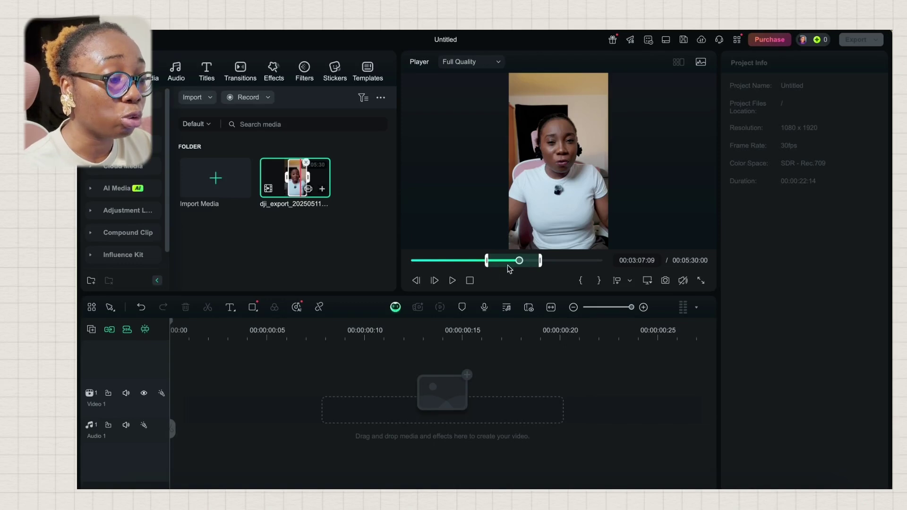
pyautogui.moveTo(508, 260)
pyautogui.mouseDown()
pyautogui.moveTo(488, 261)
pyautogui.moveTo(516, 260)
pyautogui.mouseUp()
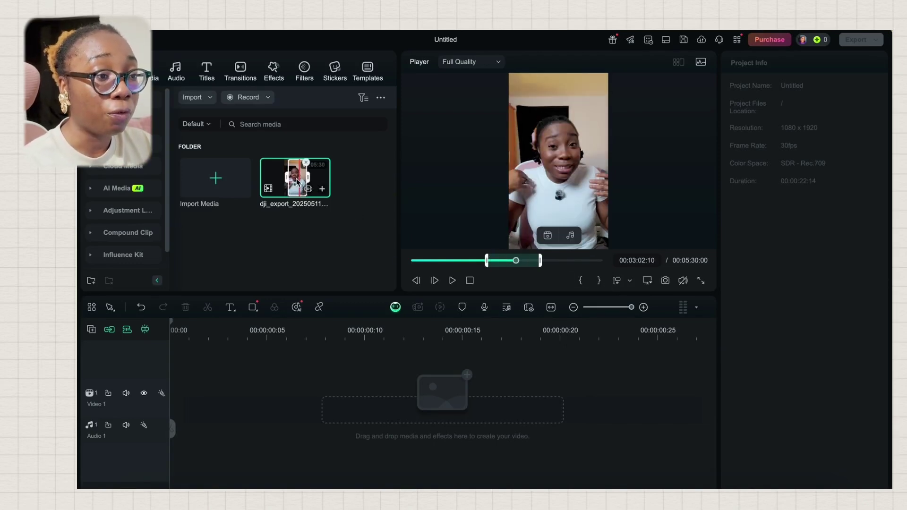
# Place the marked dji_export range on the Video 1 track, matching the project to the media at 1728 x 3072 29.97fps
pyautogui.moveTo(299, 199); pyautogui.dragTo(317, 404)
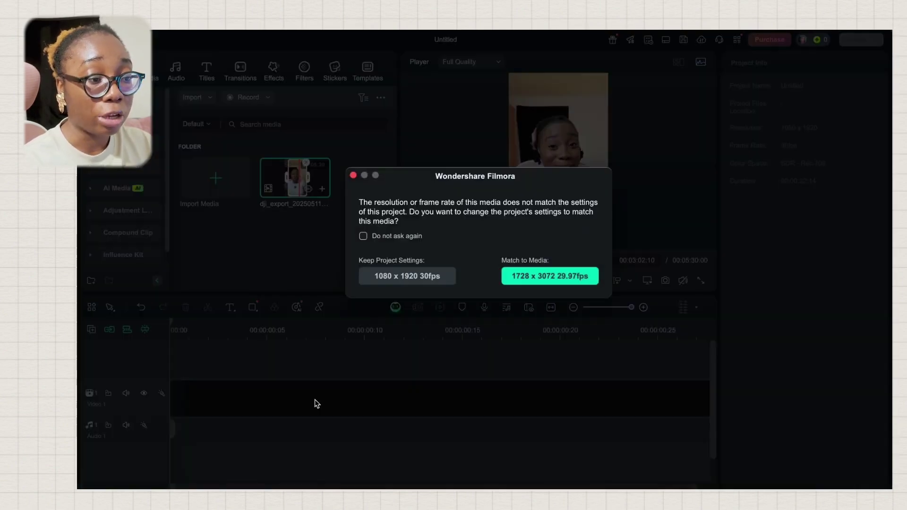
pyautogui.click(545, 276)
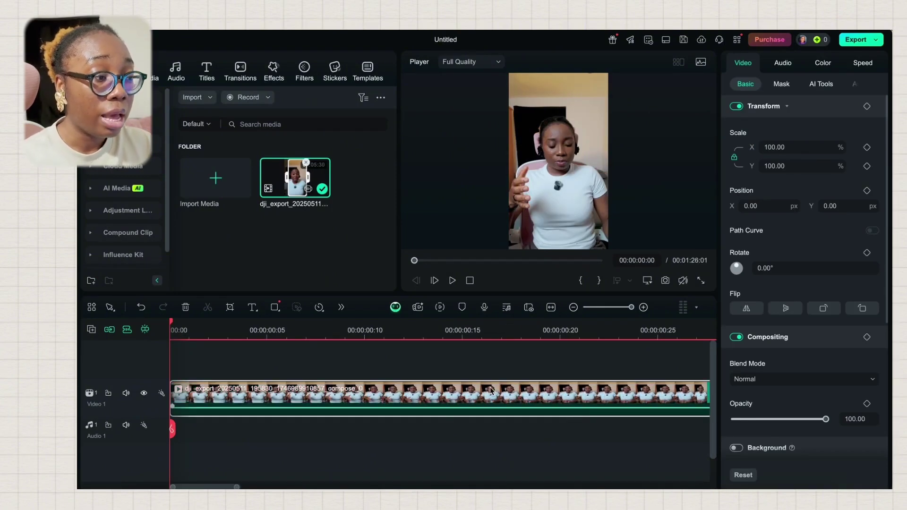
# Split the clip on the Video 1 track at frames 4, 9 and 13
pyautogui.hscroll(2, 490, 390)
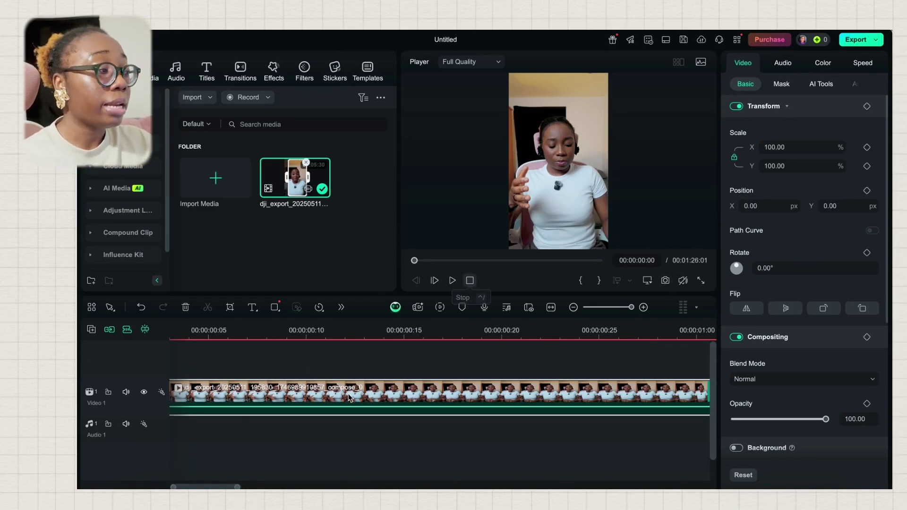
pyautogui.hscroll(-2, 348, 398)
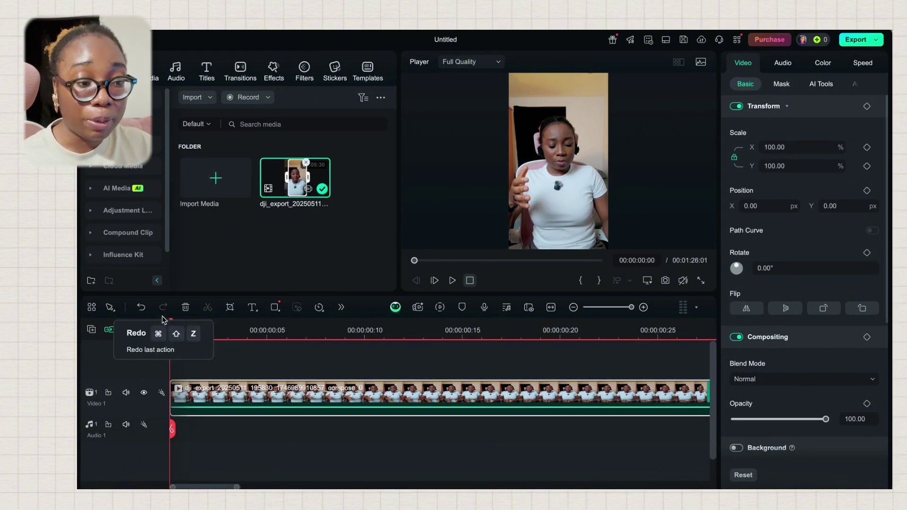
pyautogui.hscroll(3, 344, 408)
pyautogui.hscroll(-3, 343, 407)
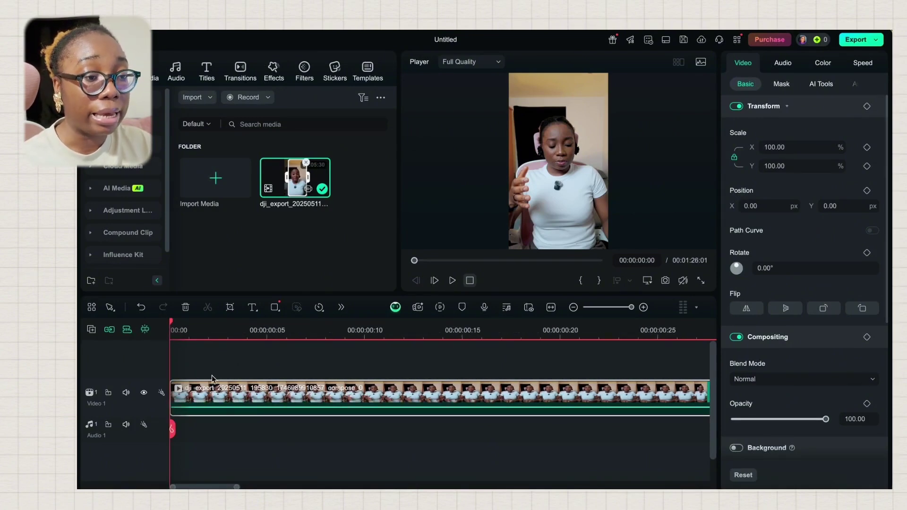
pyautogui.moveTo(173, 431); pyautogui.dragTo(245, 398)
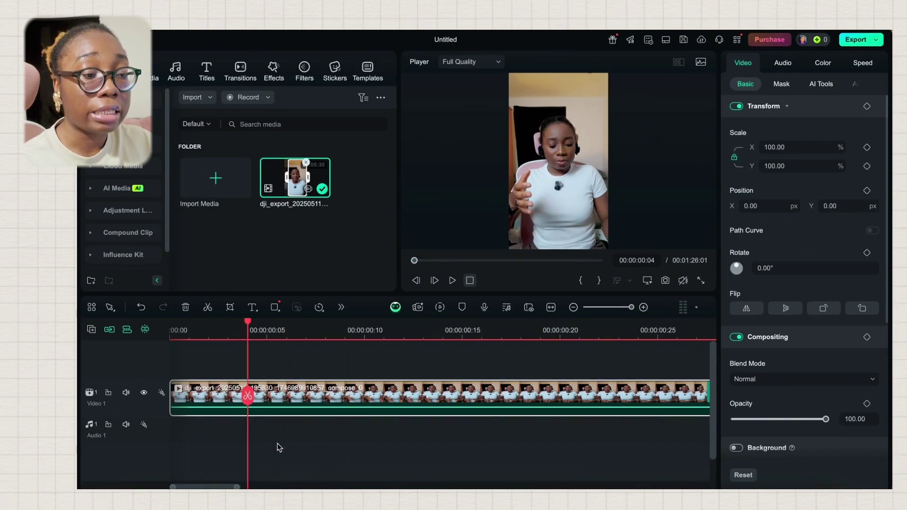
pyautogui.click(248, 396)
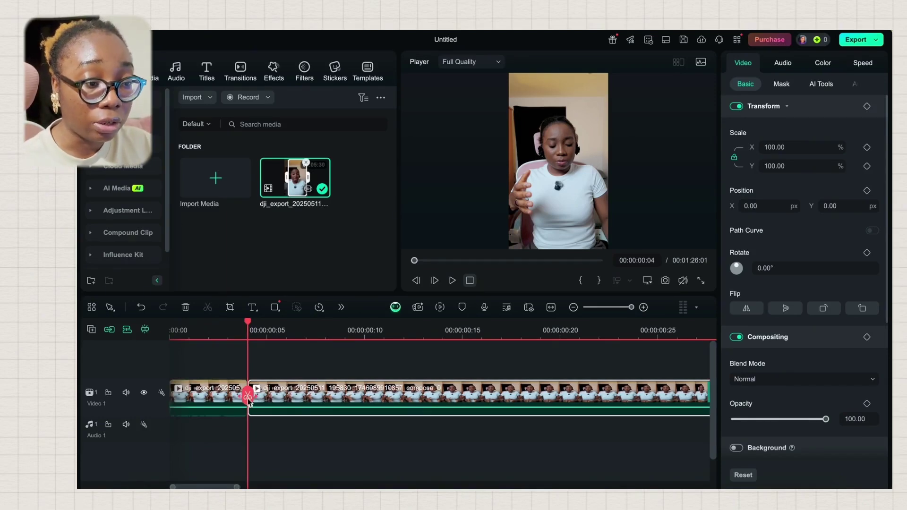
pyautogui.click(345, 402)
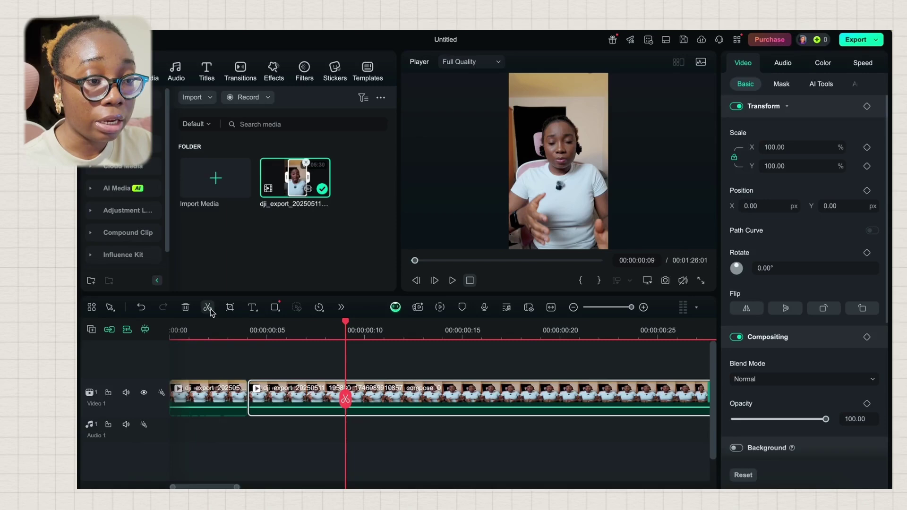
pyautogui.click(346, 401)
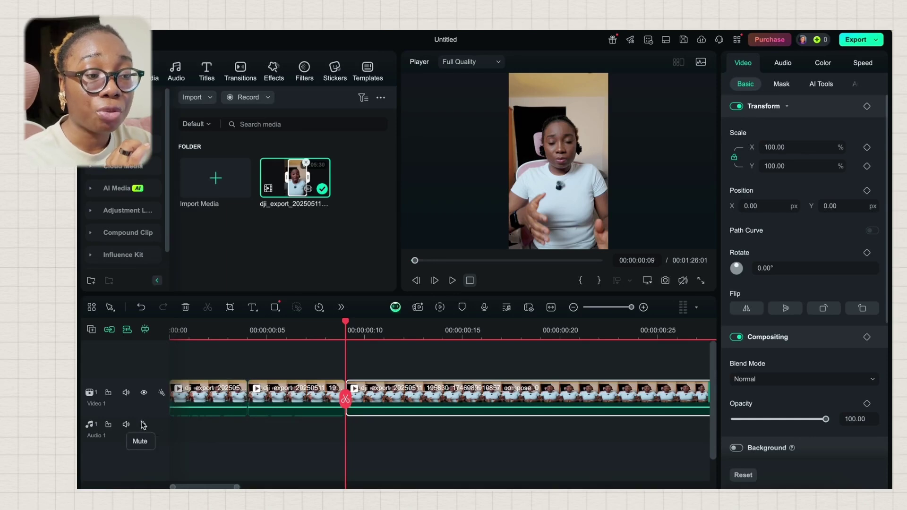
pyautogui.moveTo(347, 400); pyautogui.dragTo(423, 402)
pyautogui.click(208, 307)
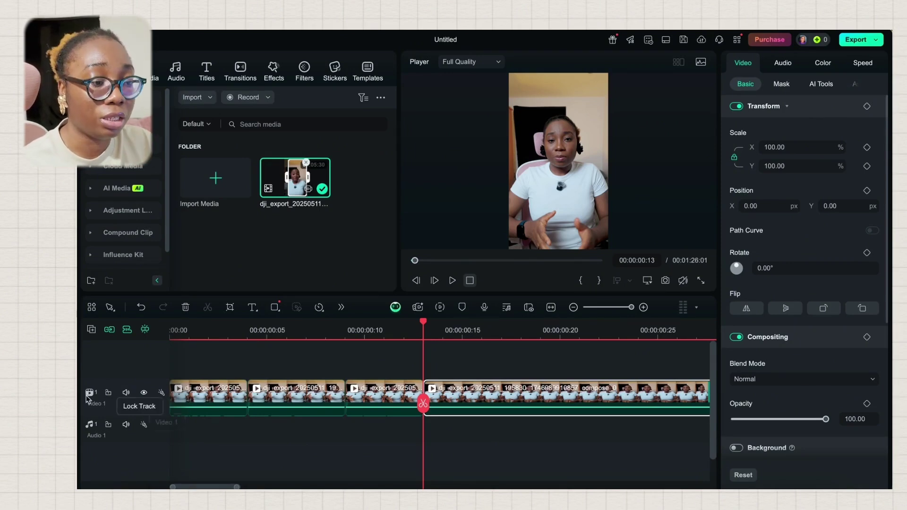
# Delete the segment between frames 4 and 9 from the Video 1 track, then select the segment that follows the cut
pyautogui.click(294, 407)
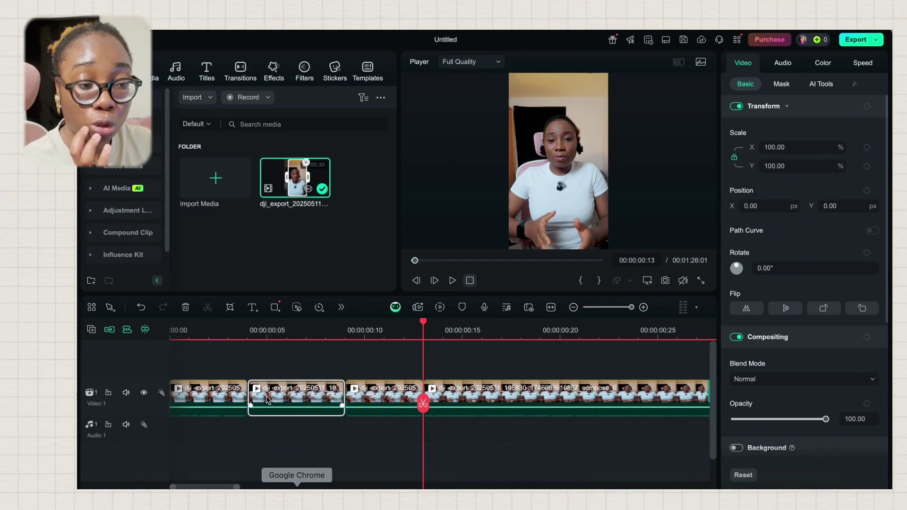
pyautogui.click(186, 307)
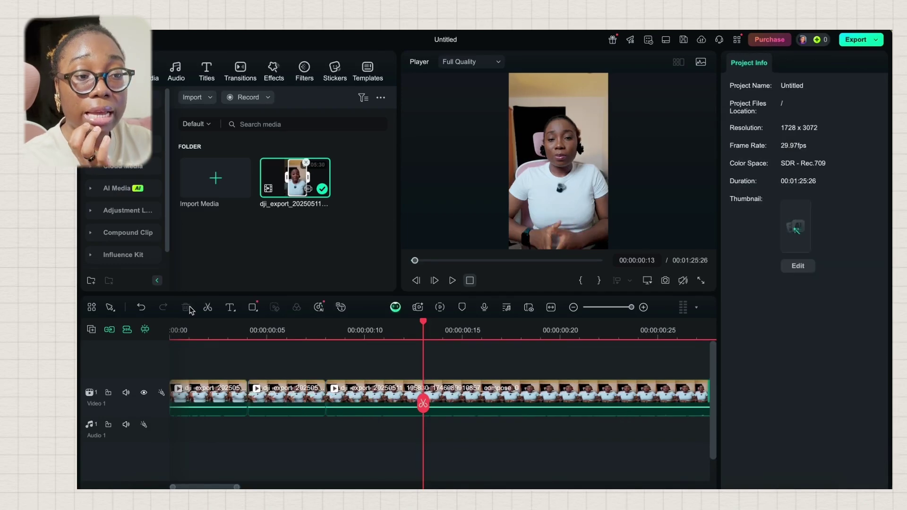
pyautogui.click(308, 407)
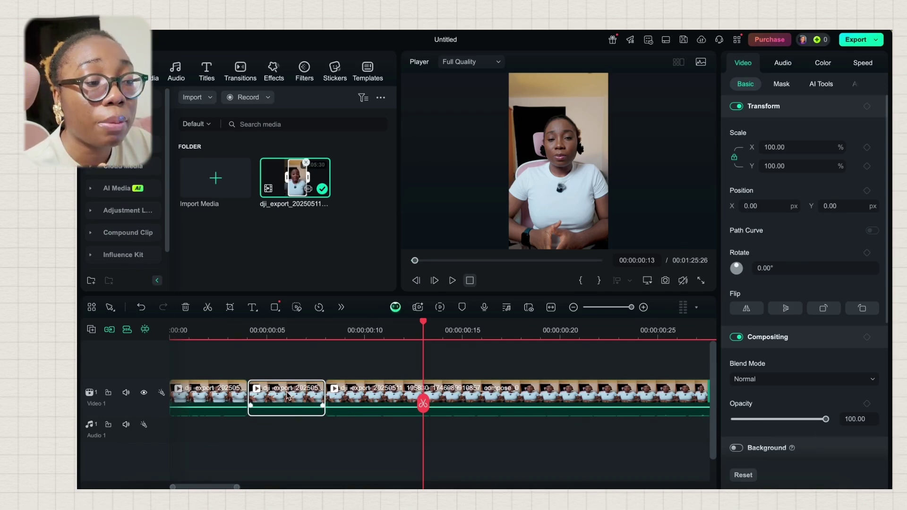
# Import the copy_D2CD1AA4 video from the Downloads folder as a second media file
pyautogui.click(215, 178)
pyautogui.scroll(-4, 521, 302)
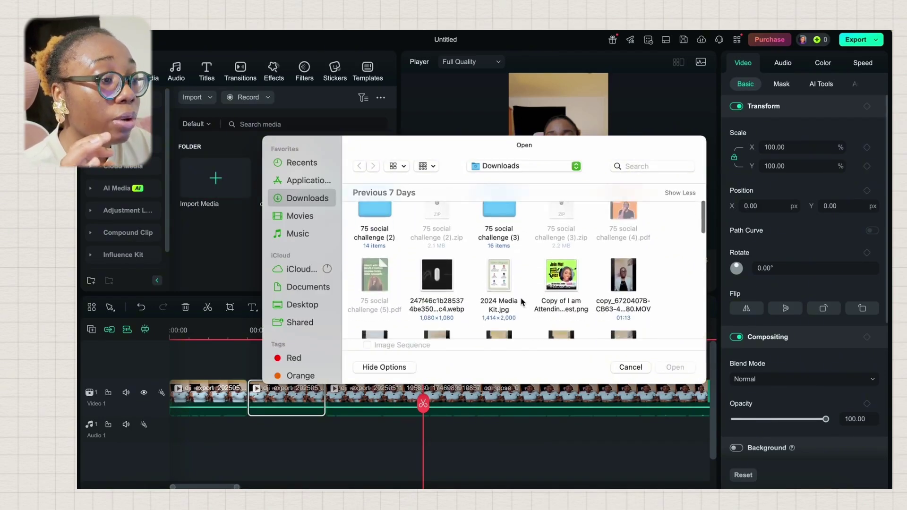
pyautogui.click(638, 266)
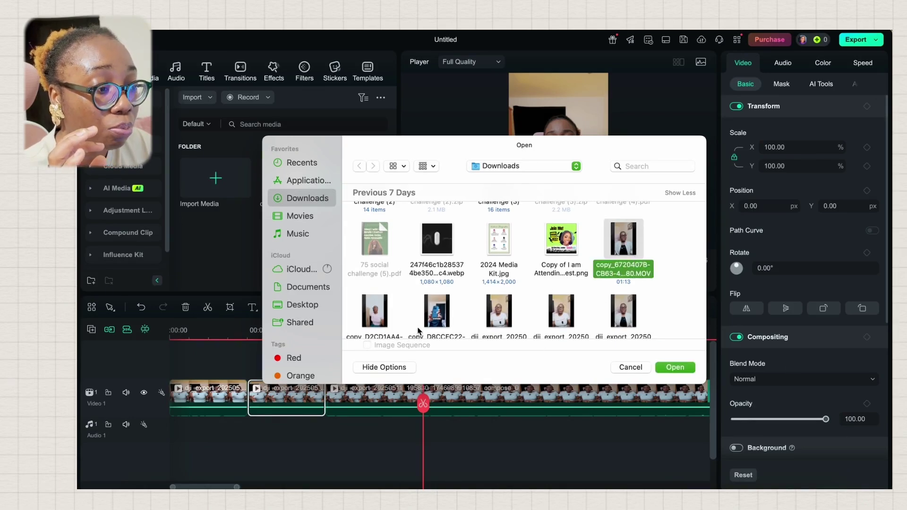
pyautogui.click(394, 326)
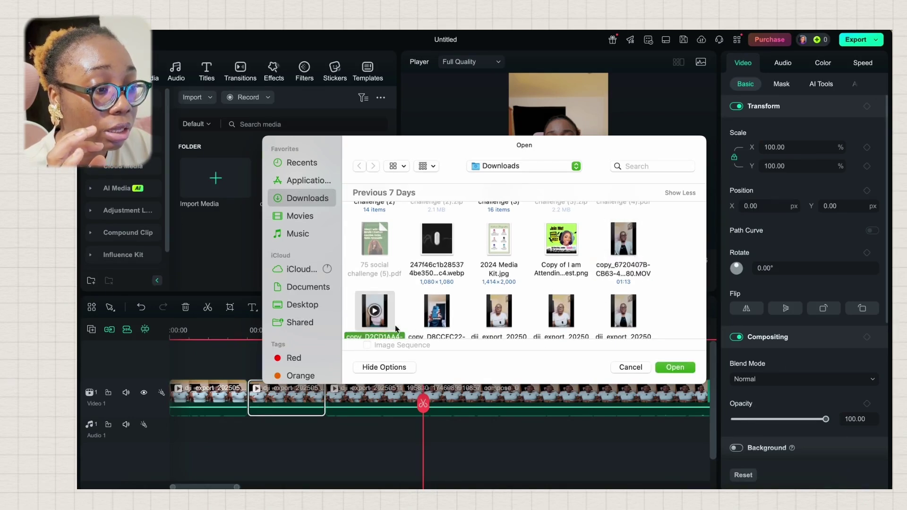
pyautogui.click(675, 368)
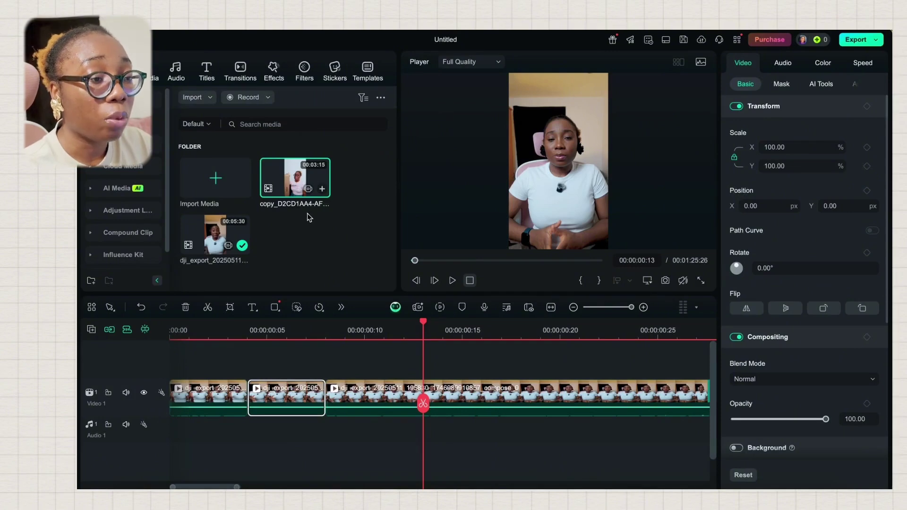
# Preview the copy_D2CD1AA4 clip and mark a range of about 27 s in its last third
pyautogui.doubleClick(293, 184)
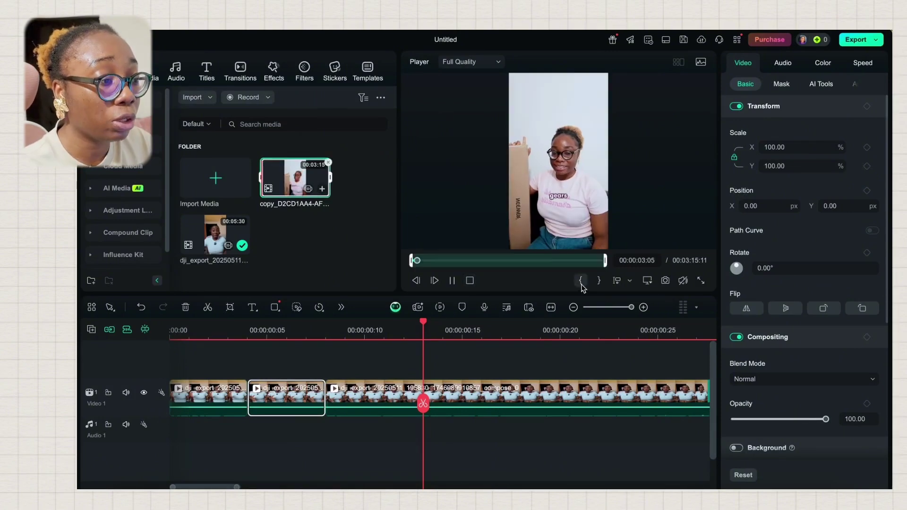
pyautogui.moveTo(411, 260); pyautogui.dragTo(539, 260)
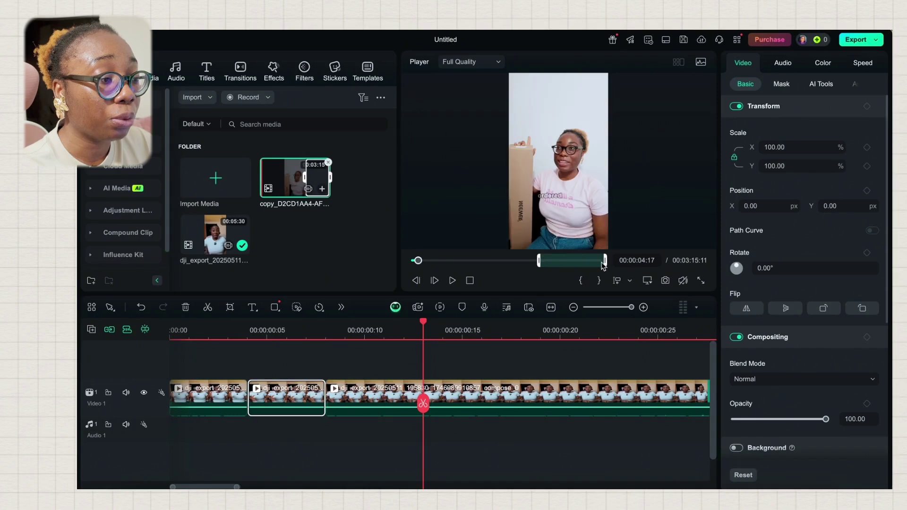
pyautogui.moveTo(606, 260); pyautogui.dragTo(569, 261)
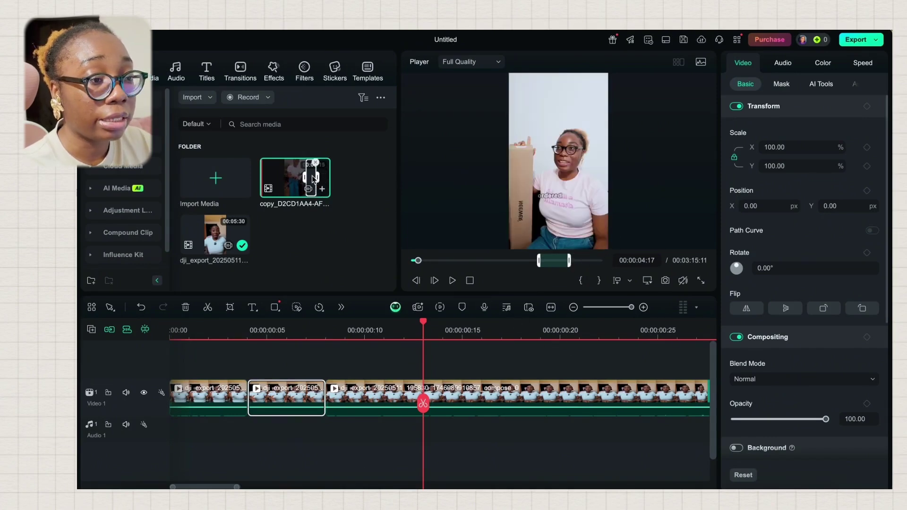
# Insert the marked copy_D2CD1AA4 range after the second timeline segment, matching the project to the media at 1080 x 1920 30fps
pyautogui.moveTo(312, 198); pyautogui.dragTo(323, 397)
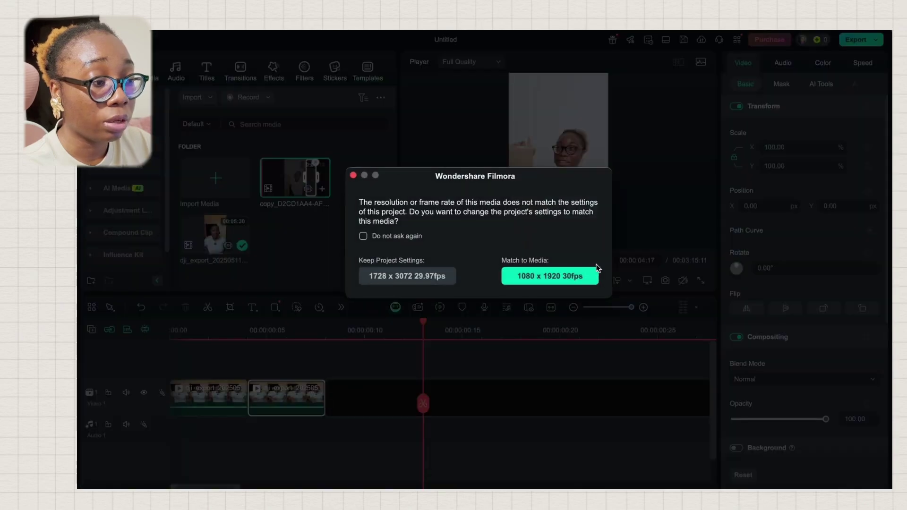
pyautogui.click(561, 278)
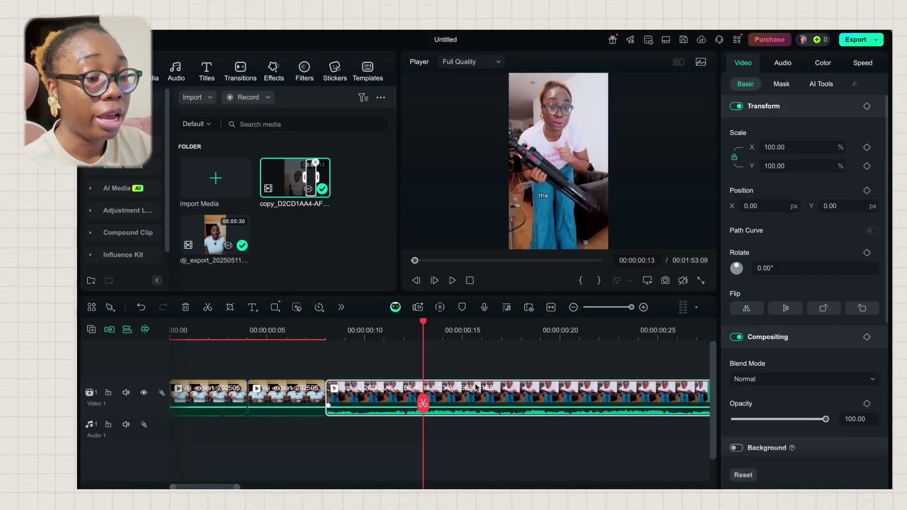
# Split the inserted copy_D2CD1AA4 clip at frame 13 and delete the part after the cut
pyautogui.hscroll(5, 447, 394)
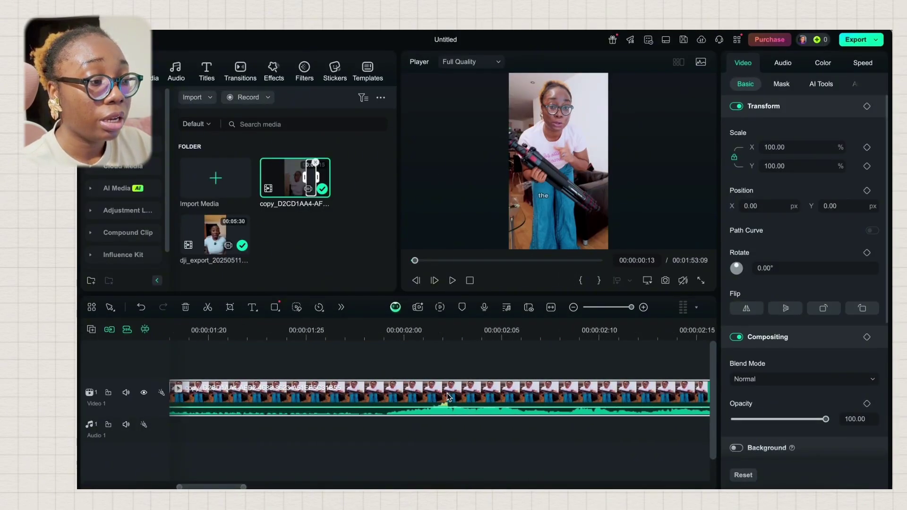
pyautogui.hscroll(-10, 447, 393)
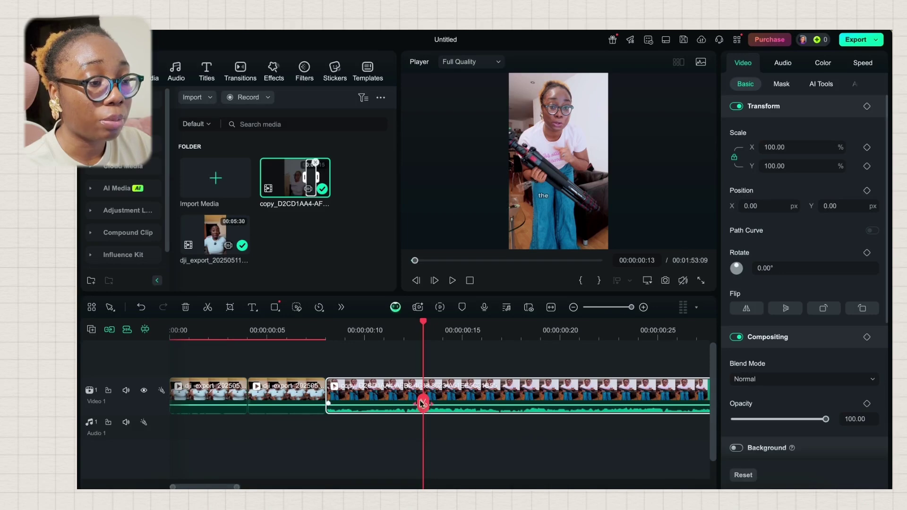
pyautogui.click(423, 405)
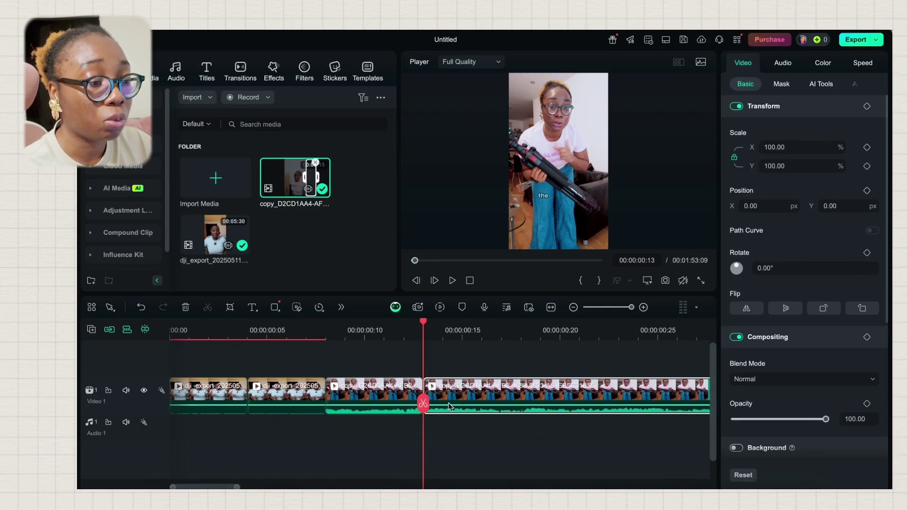
pyautogui.press('Delete')
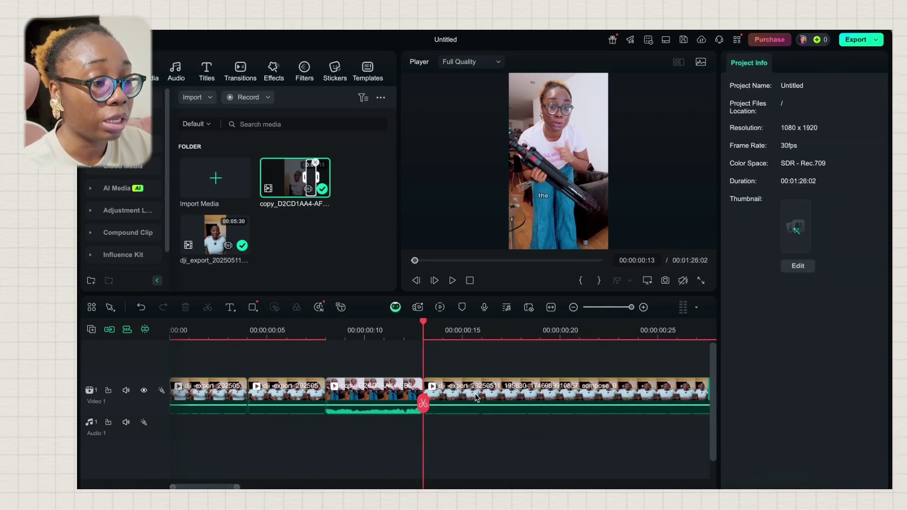
# Split the long dji_export clip after the inserted footage at frame 18 and delete everything after the cut
pyautogui.click(510, 398)
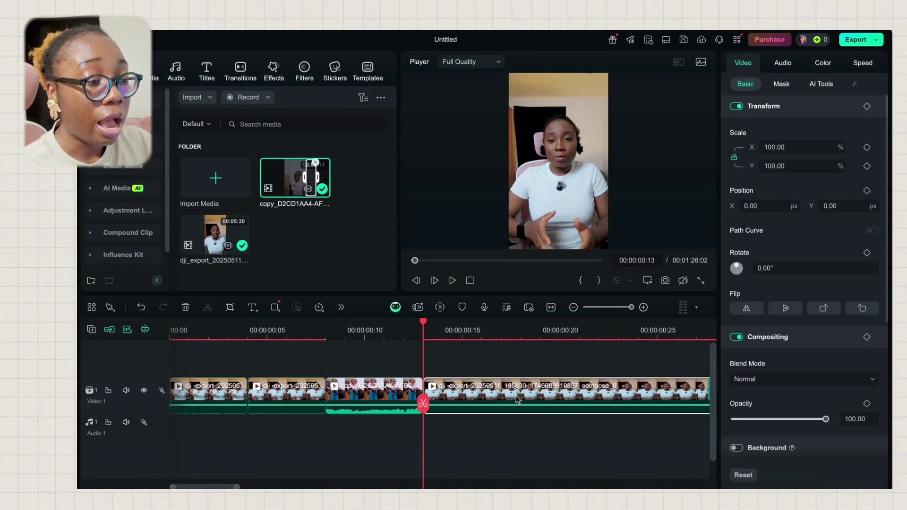
pyautogui.hscroll(5, 509, 396)
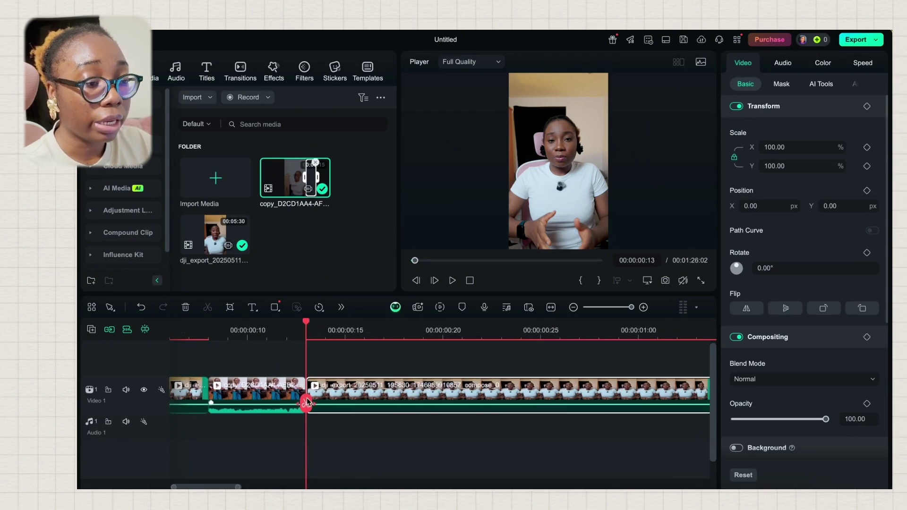
pyautogui.moveTo(311, 407); pyautogui.dragTo(404, 404)
pyautogui.click(403, 403)
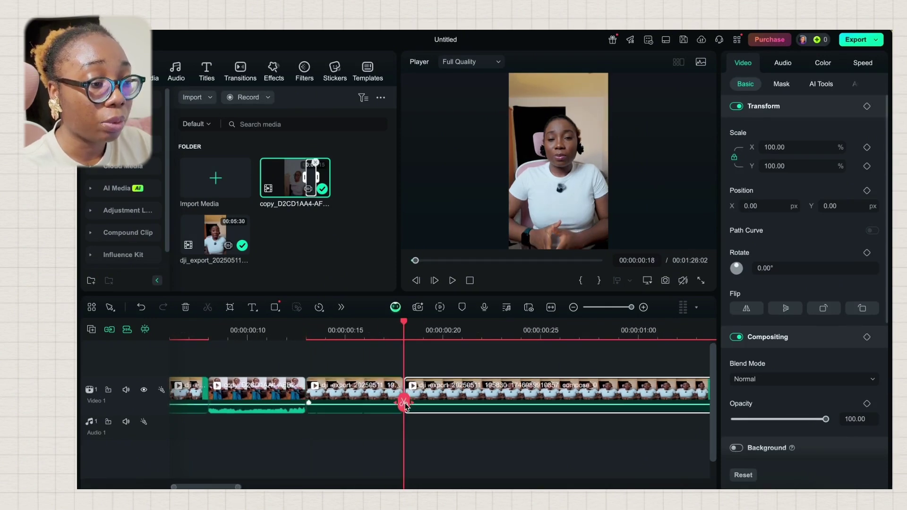
pyautogui.press('Delete')
# Move the copy_D2CD1AA4 clip to the very start of the timeline
pyautogui.hscroll(-5, 277, 392)
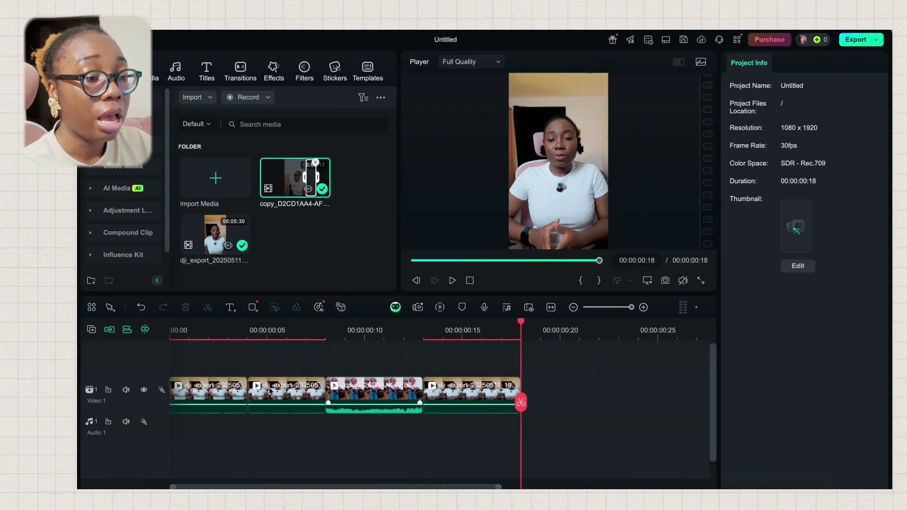
pyautogui.moveTo(380, 401); pyautogui.dragTo(220, 405)
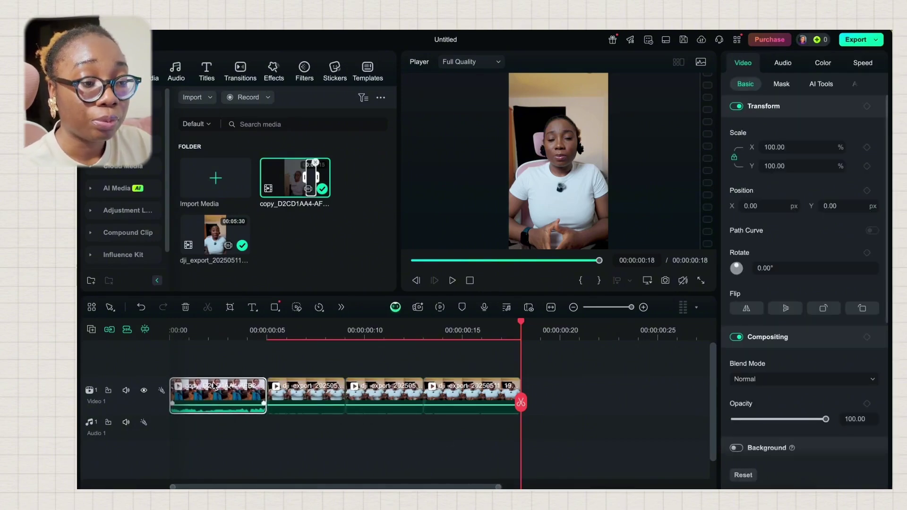
# Split the opening copy_D2CD1AA4 clip at frame 3 and try moving the cut-off part to the end of the timeline
pyautogui.press('Left')
pyautogui.press('Left')
pyautogui.press('Left')
pyautogui.press('Left')
pyautogui.moveTo(442, 404); pyautogui.dragTo(505, 398)
pyautogui.click(228, 392)
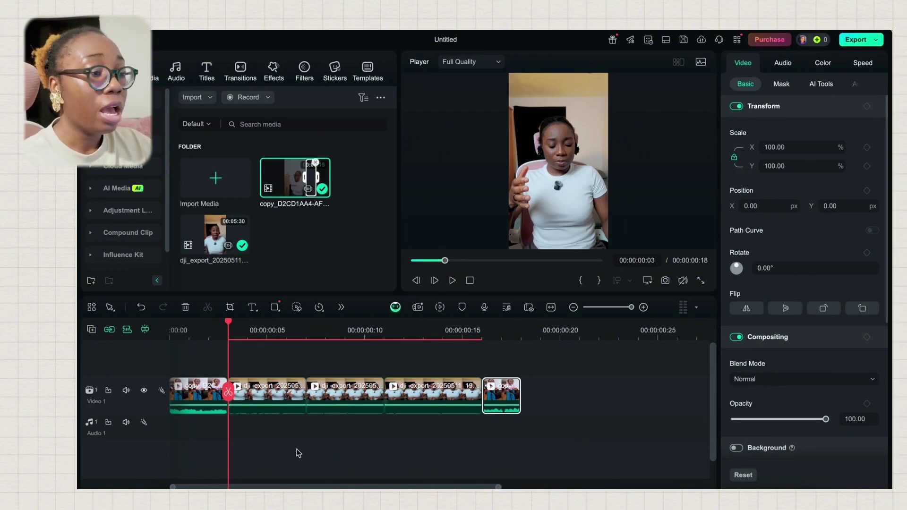
pyautogui.press('super+z')
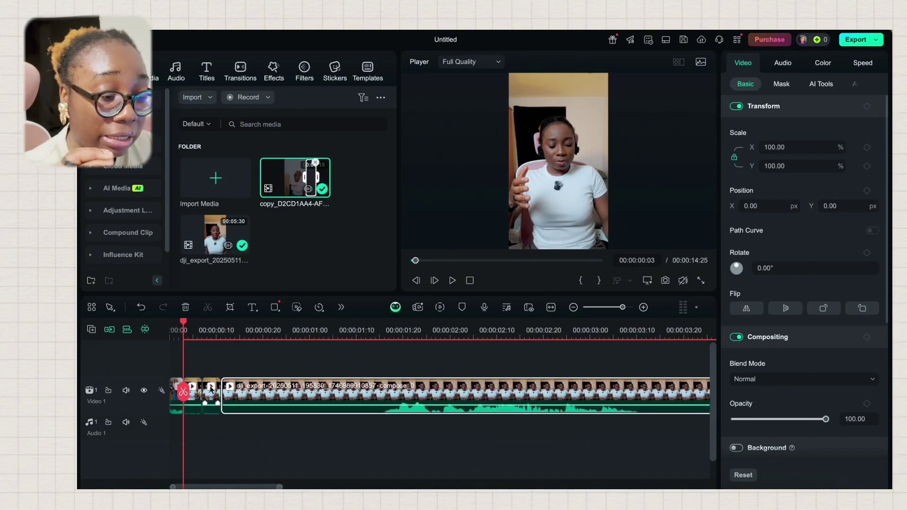
# Split the long dji_export clip at 00:00:01:16, where the speech begins, and delete the silent part before the cut
pyautogui.moveTo(183, 392); pyautogui.dragTo(385, 416)
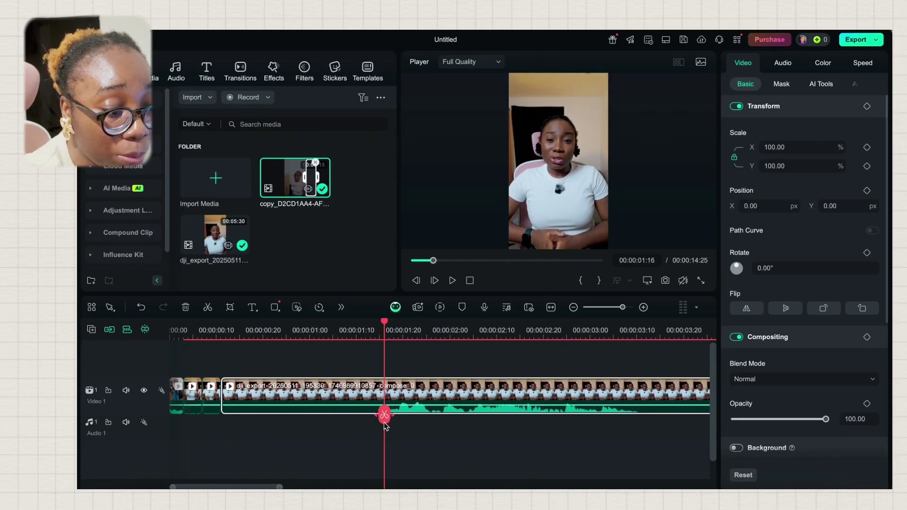
pyautogui.click(384, 416)
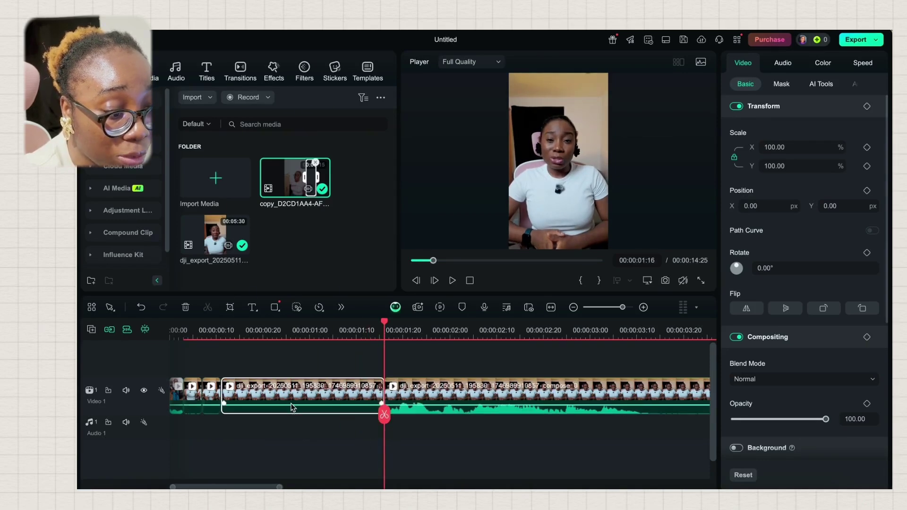
pyautogui.press('Delete')
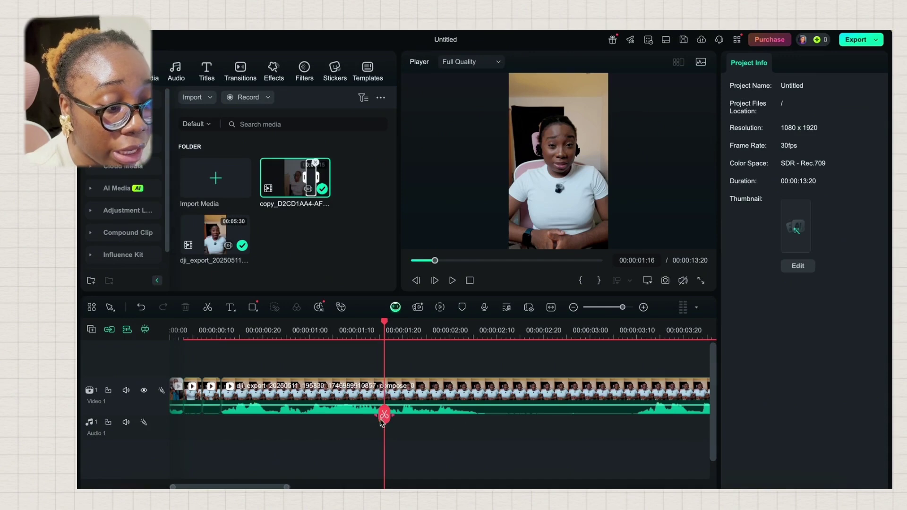
# Cut the long dji_export clip at 00:00:02:08 and 00:00:03:10 and delete the silent segment between the cuts
pyautogui.moveTo(385, 415); pyautogui.dragTo(487, 418)
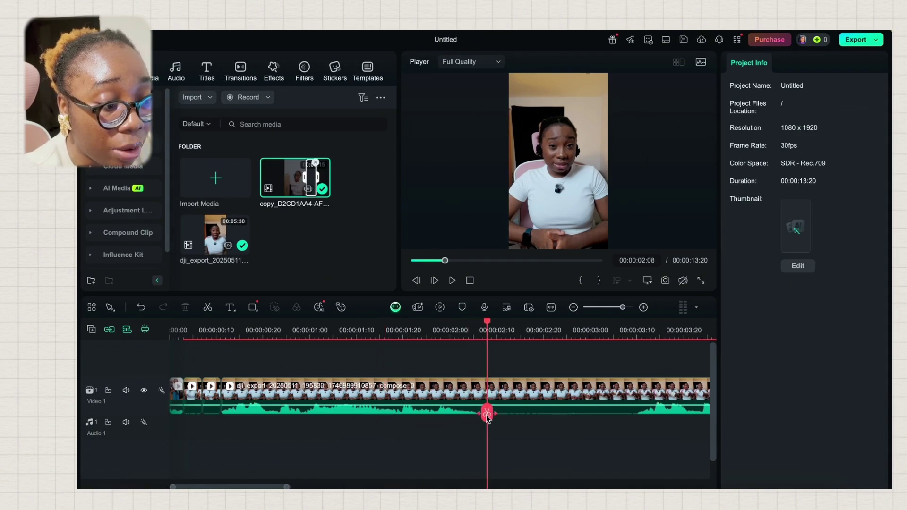
pyautogui.click(488, 415)
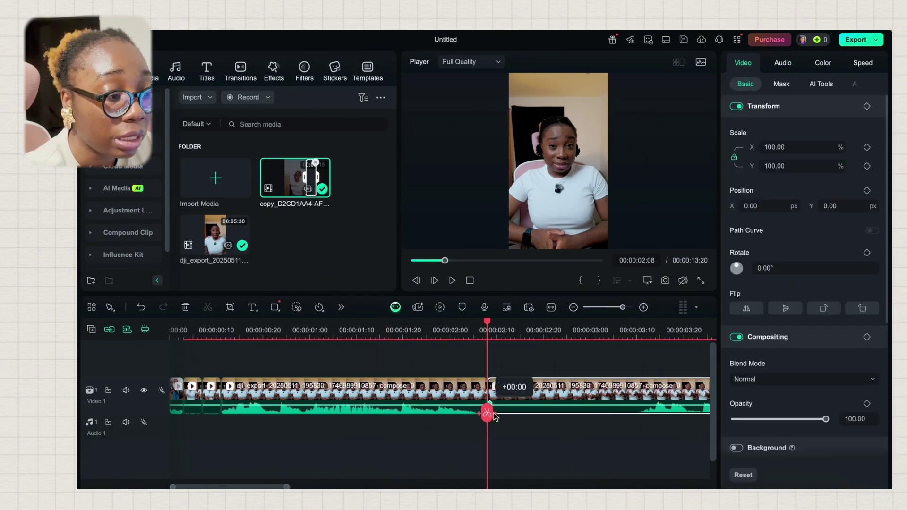
pyautogui.moveTo(487, 416); pyautogui.dragTo(638, 419)
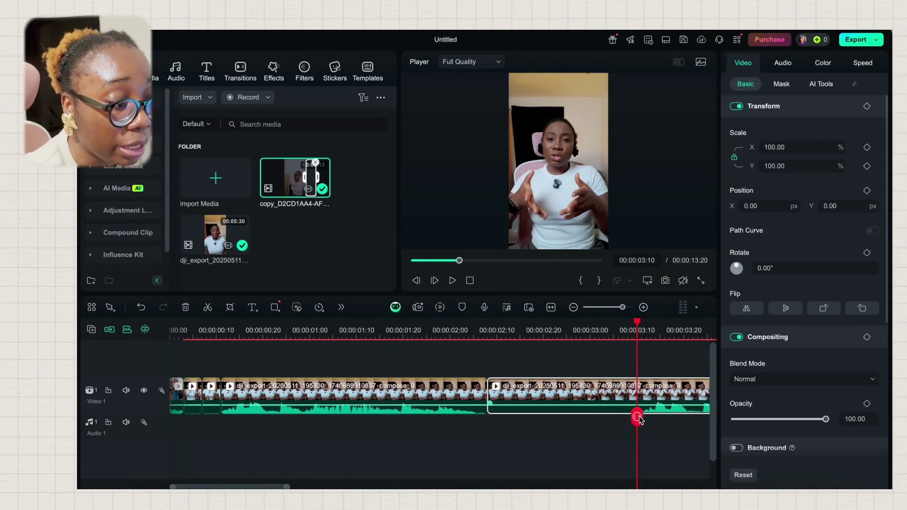
pyautogui.click(638, 418)
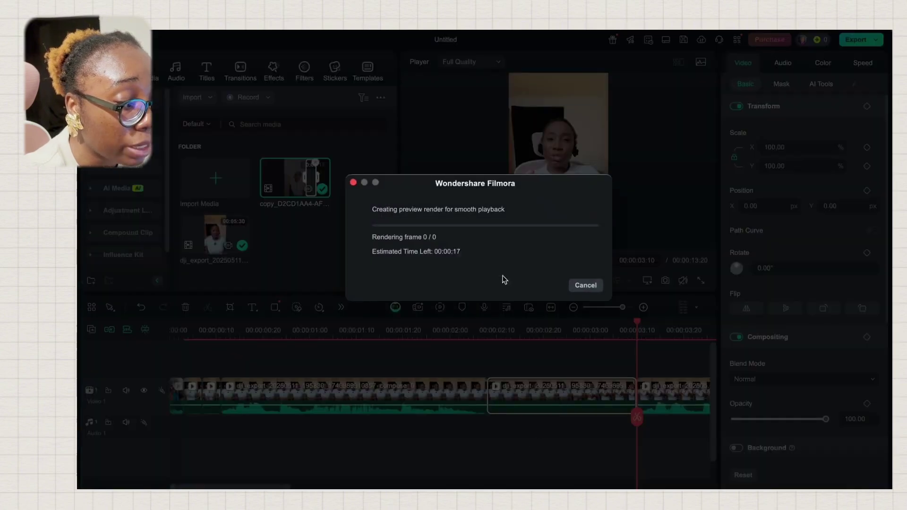
pyautogui.click(583, 287)
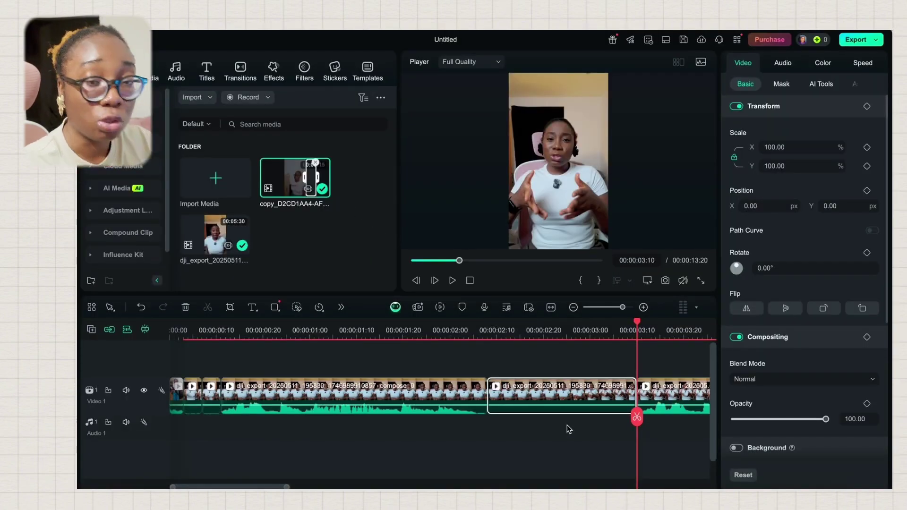
pyautogui.press('Delete')
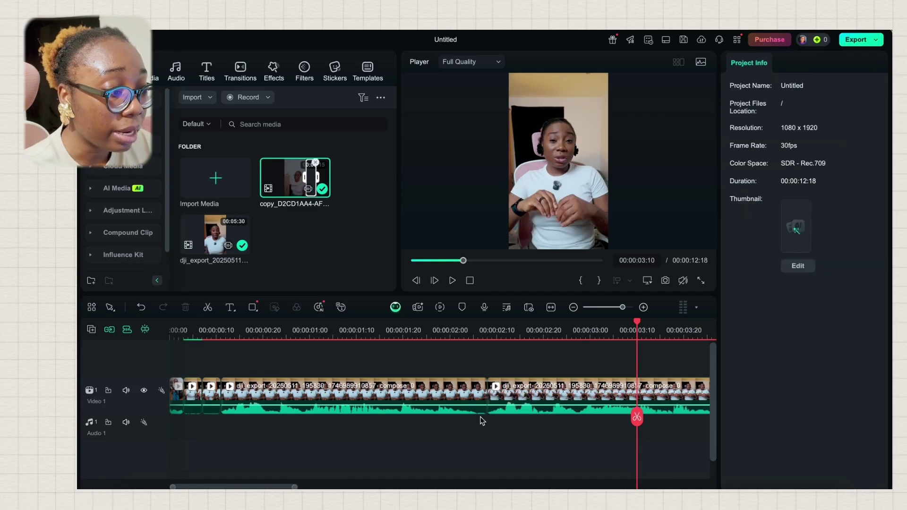
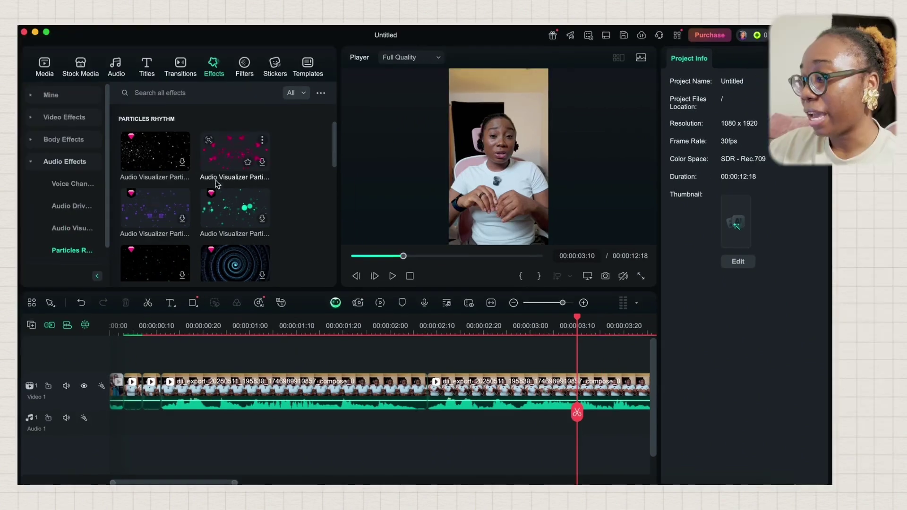
# Preview the RGB Stroke effect from the Trending video effects with the playhead at frame 11
pyautogui.click(135, 142)
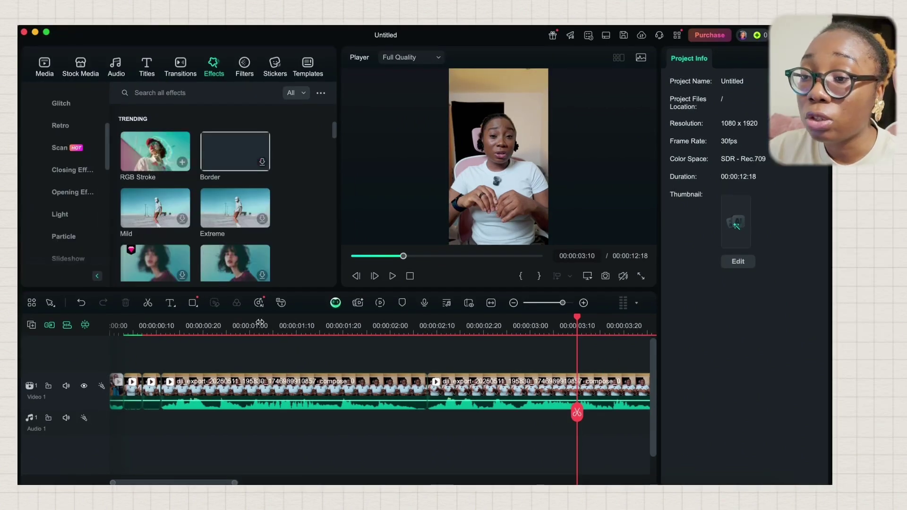
pyautogui.moveTo(577, 413)
pyautogui.mouseDown()
pyautogui.moveTo(136, 415)
pyautogui.moveTo(161, 415)
pyautogui.mouseUp()
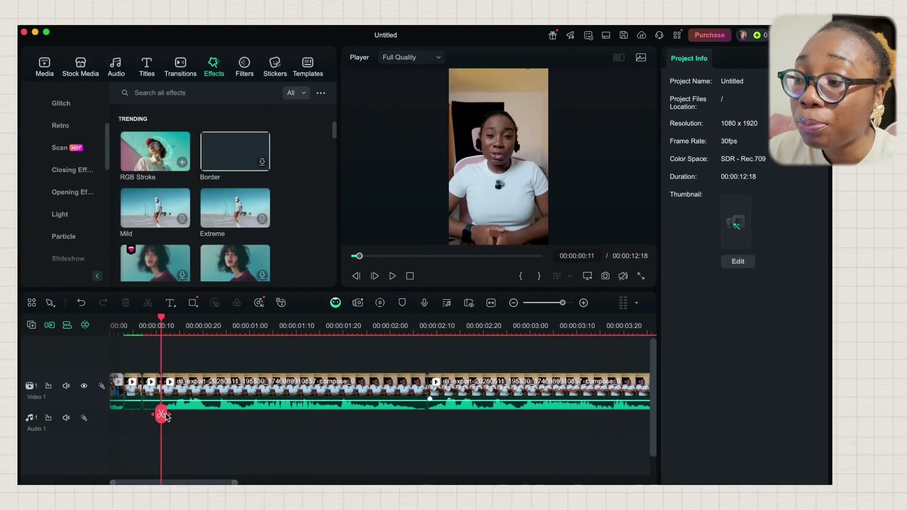
pyautogui.click(148, 169)
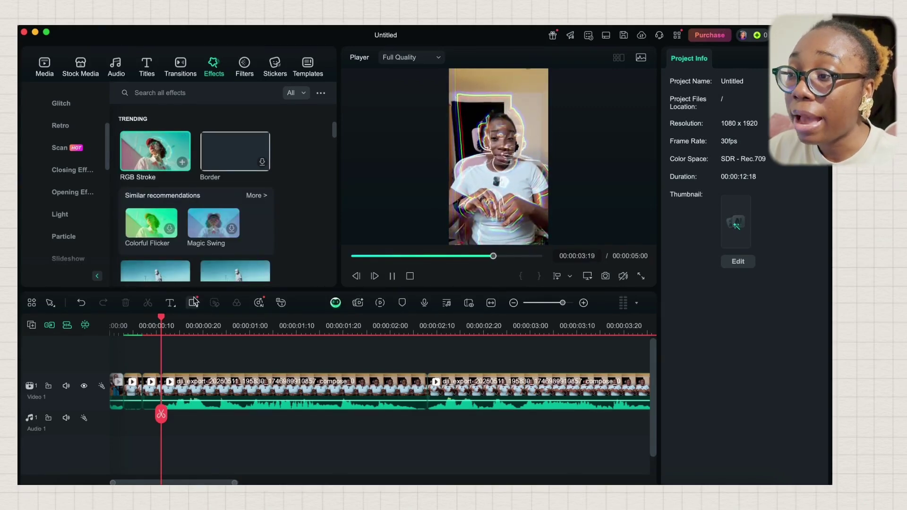
# Preview the Square Blur effect and look through the remaining Trending video effects
pyautogui.scroll(-2, 211, 208)
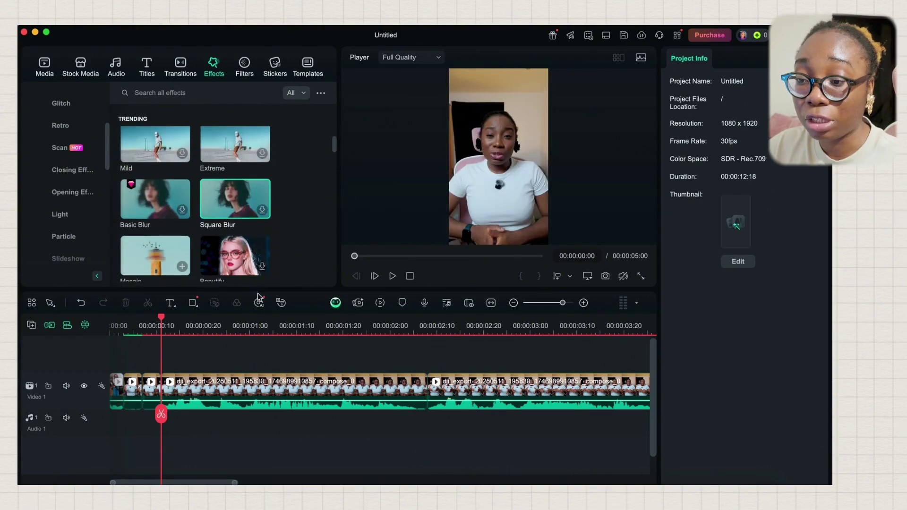
pyautogui.click(232, 204)
pyautogui.scroll(2, 255, 220)
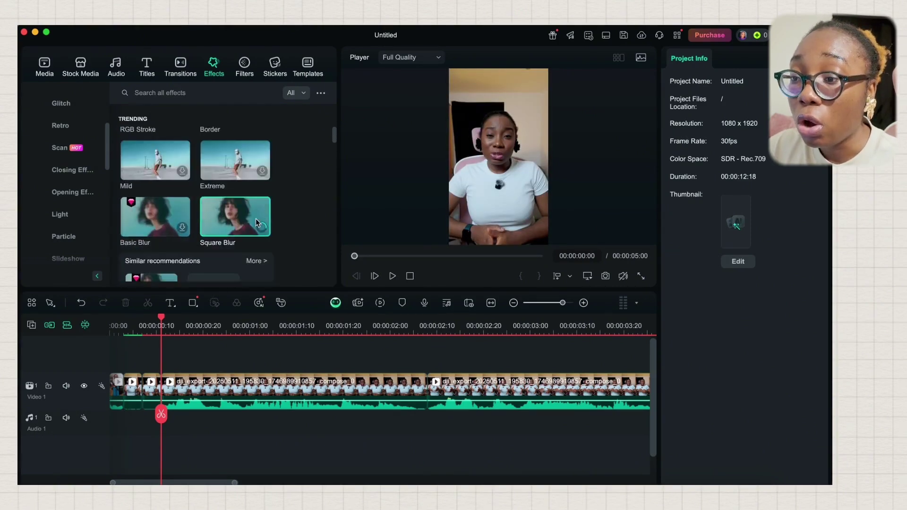
pyautogui.scroll(-1, 257, 222)
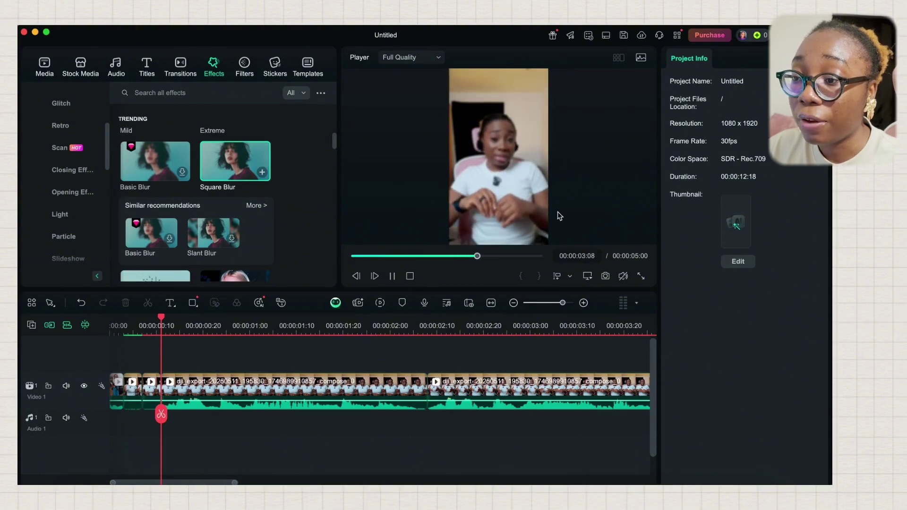
pyautogui.scroll(-4, 250, 227)
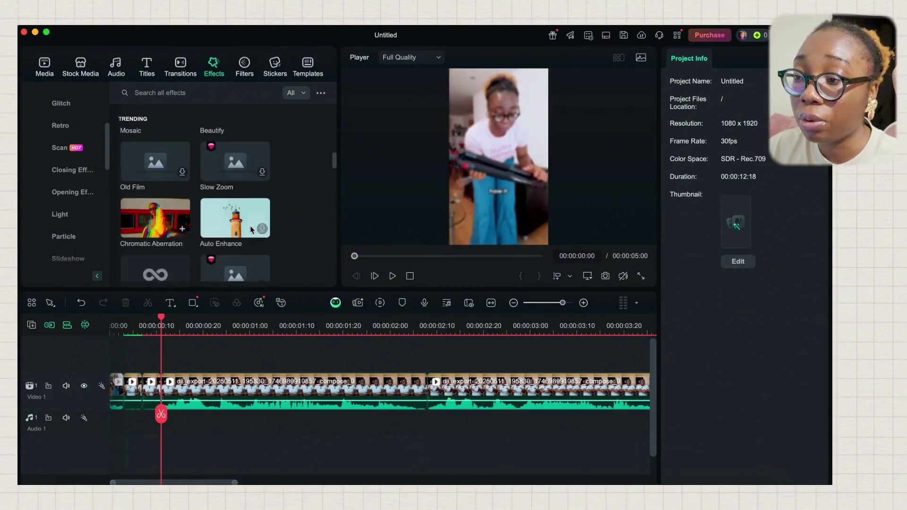
pyautogui.scroll(-3, 232, 215)
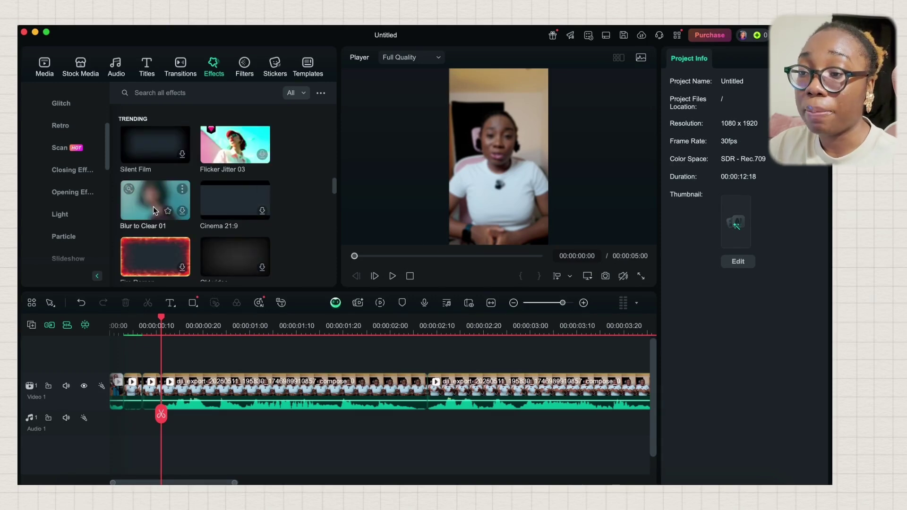
pyautogui.scroll(-1, 156, 211)
pyautogui.scroll(5, 84, 195)
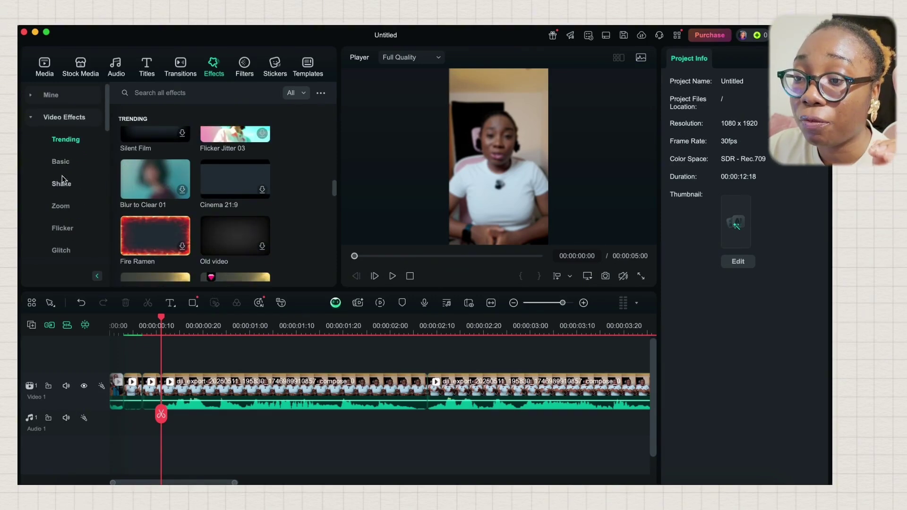
# Preview the Chaos 01 effect in the Shake category and look through the other shake effects
pyautogui.click(62, 184)
pyautogui.click(182, 218)
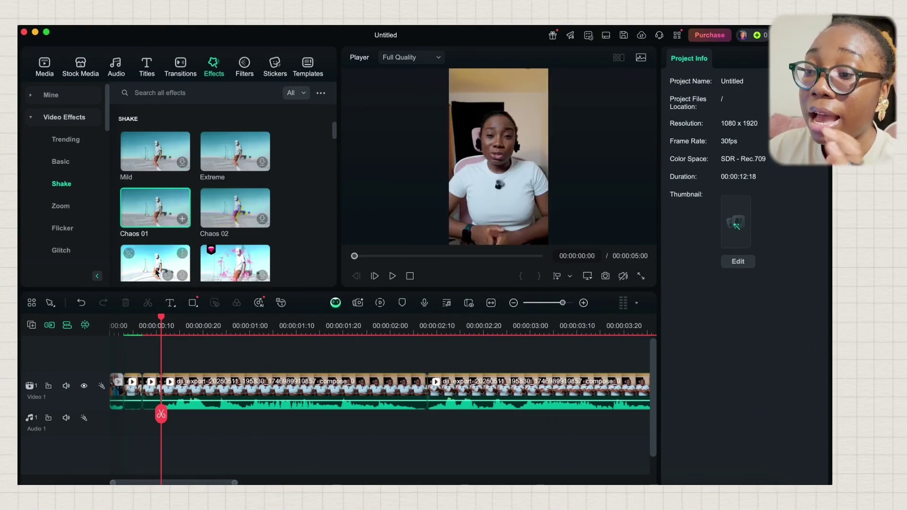
pyautogui.scroll(-8, 71, 203)
pyautogui.scroll(8, 66, 189)
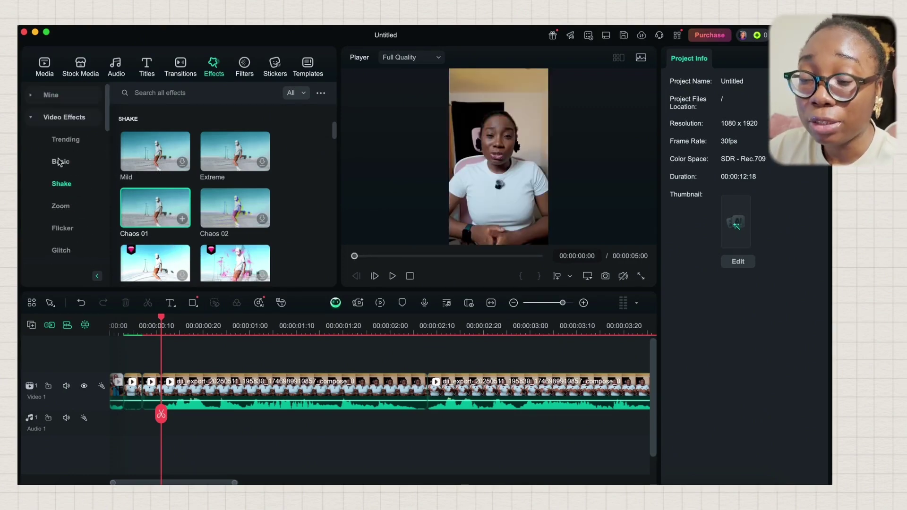
# Look through the Body Effects and Audio Effects categories, including Voice Changer, Audio Visualizer and Particles Rhythm
pyautogui.click(55, 118)
pyautogui.click(59, 140)
pyautogui.click(58, 141)
pyautogui.click(60, 161)
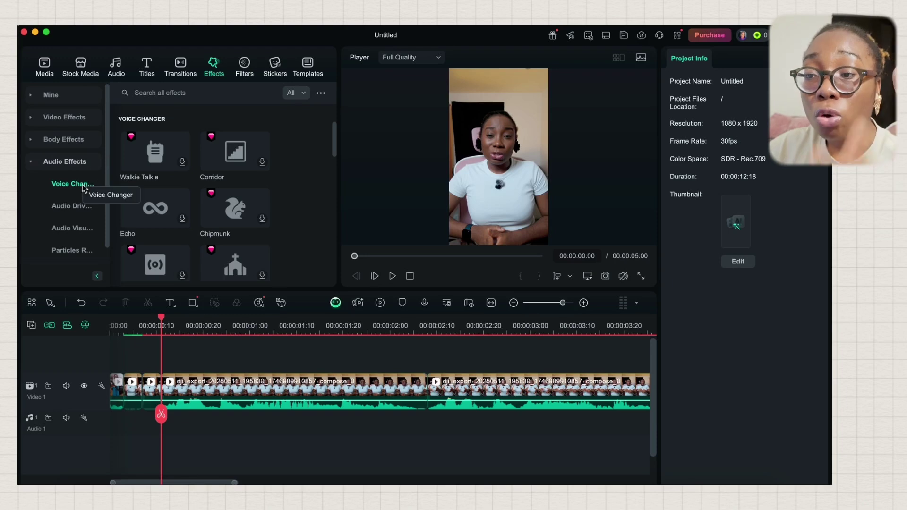
pyautogui.click(71, 205)
pyautogui.scroll(-1, 70, 203)
pyautogui.click(71, 208)
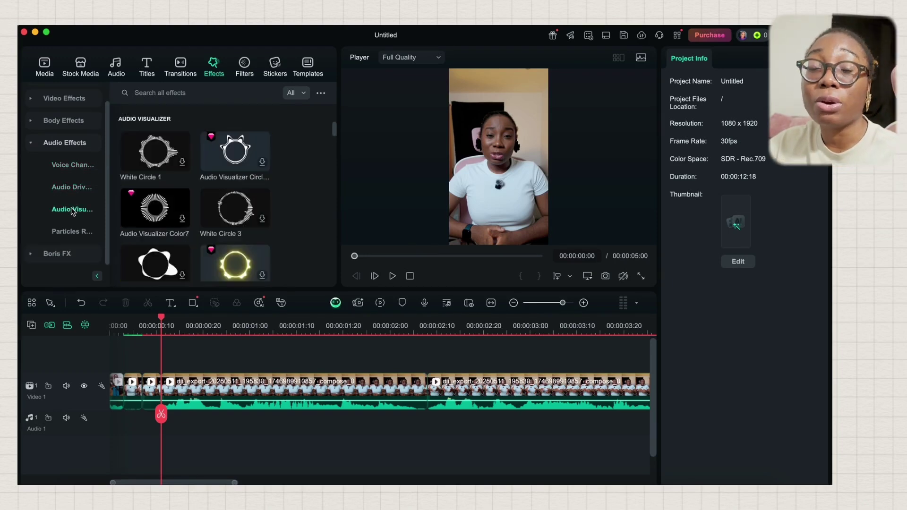
pyautogui.click(72, 231)
pyautogui.click(65, 144)
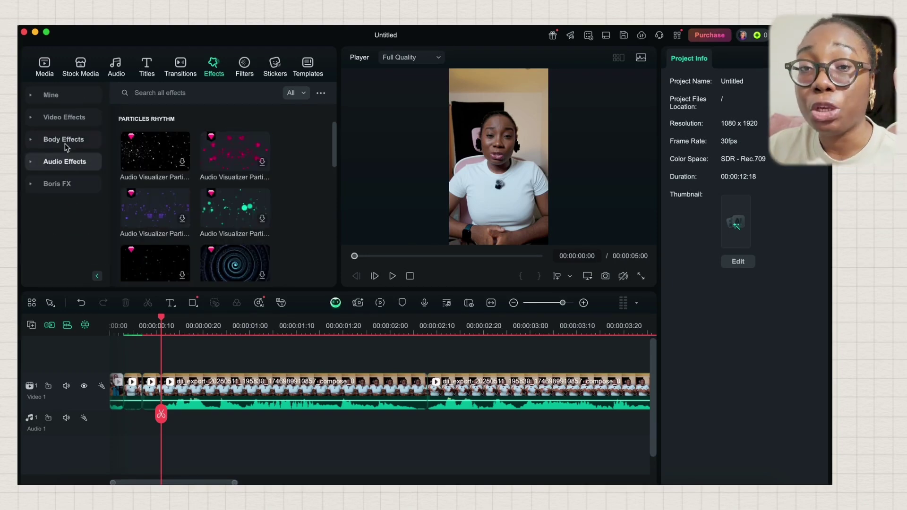
# Look through the Boris FX effect categories, including Plus Lights, Image Restoration and Blur
pyautogui.click(64, 183)
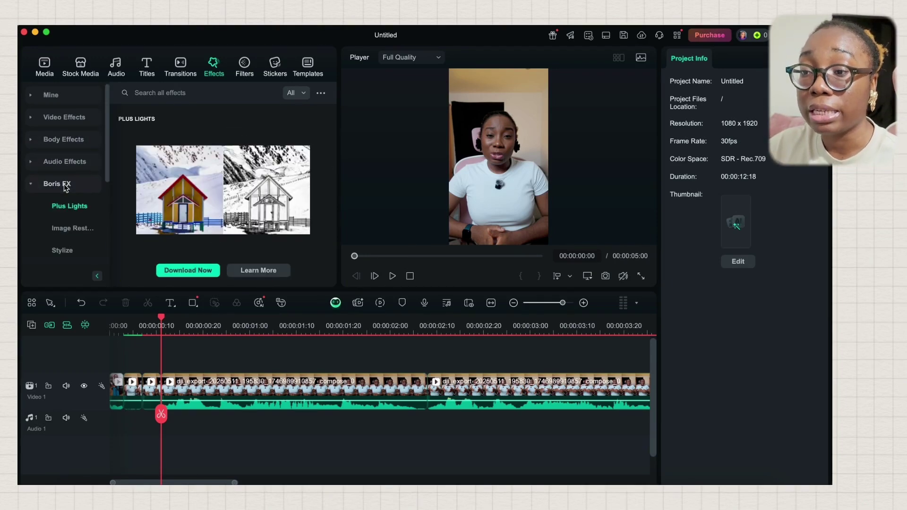
pyautogui.click(64, 183)
pyautogui.click(65, 187)
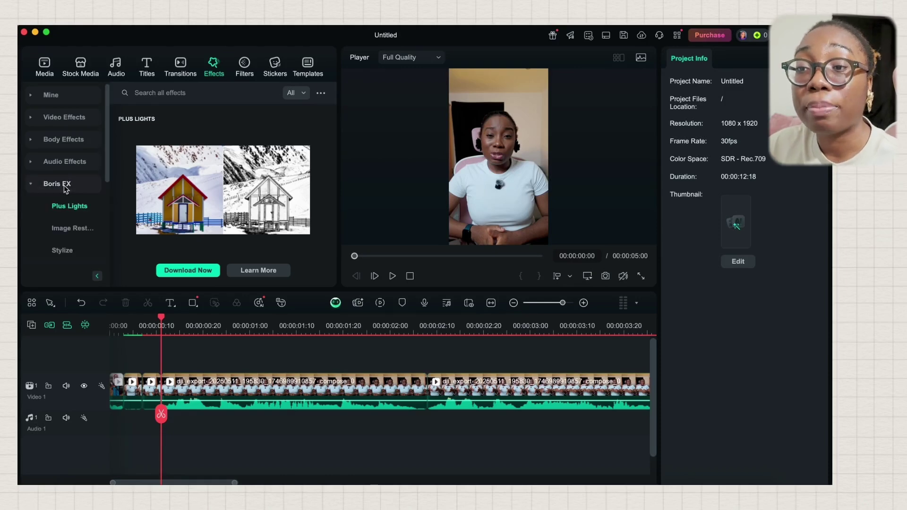
pyautogui.click(72, 230)
pyautogui.scroll(-3, 70, 227)
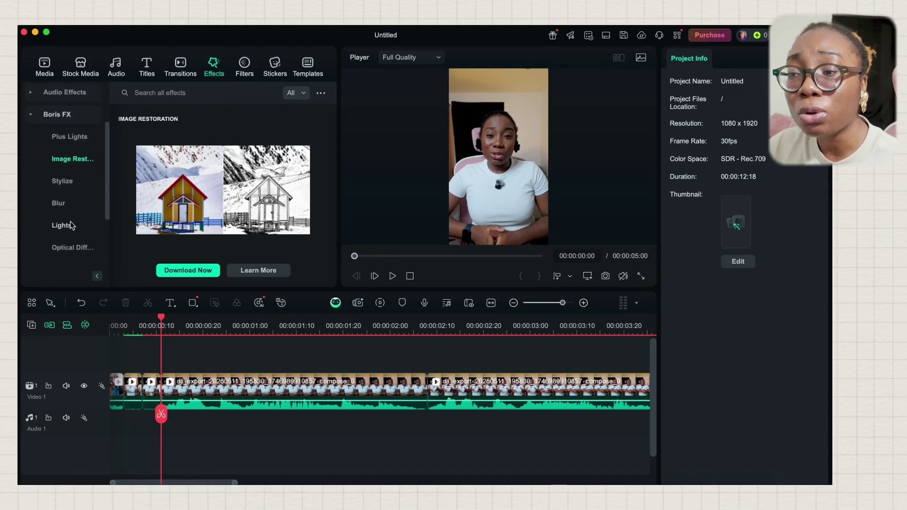
pyautogui.click(60, 205)
pyautogui.scroll(-3, 63, 212)
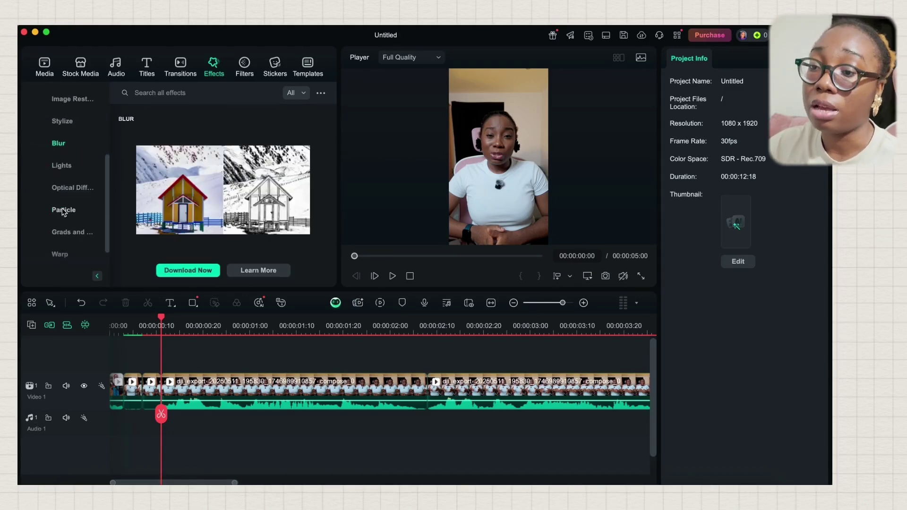
# Collapse the Boris FX effects category and select the first clip on the Video 1 track
pyautogui.scroll(5, 61, 210)
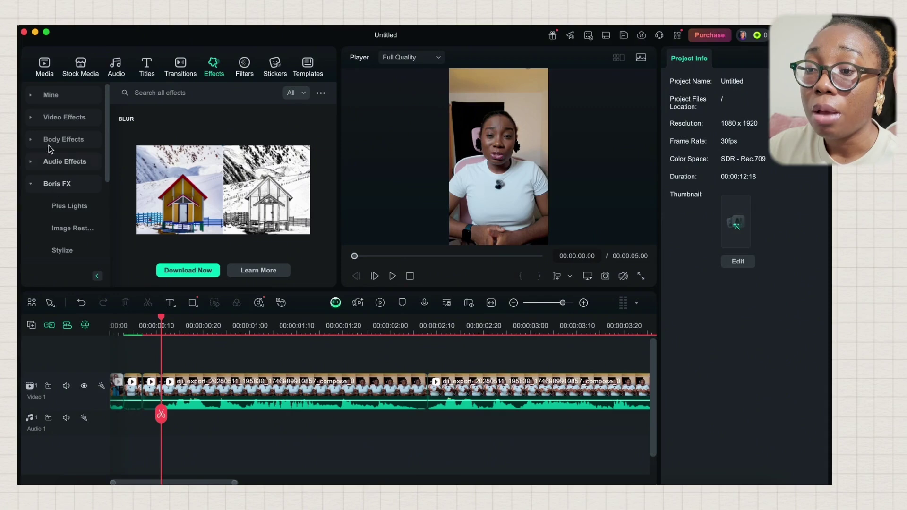
pyautogui.click(59, 185)
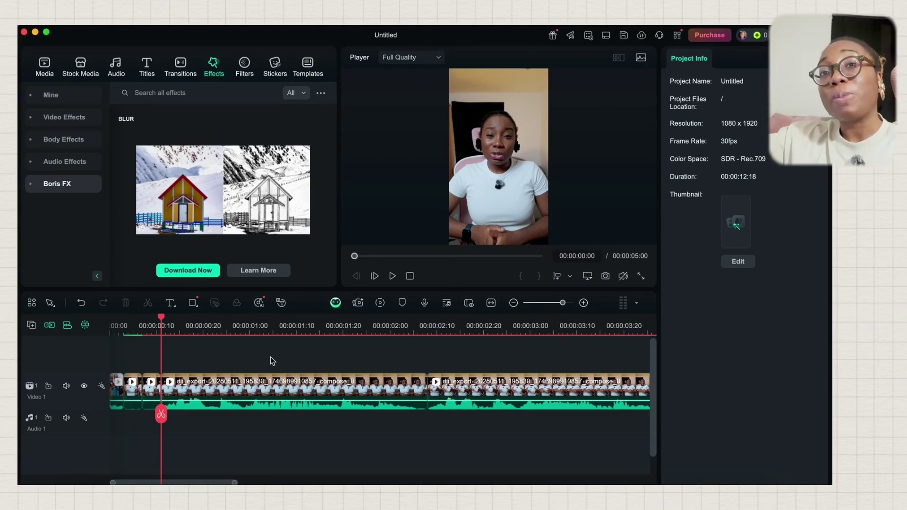
pyautogui.click(115, 396)
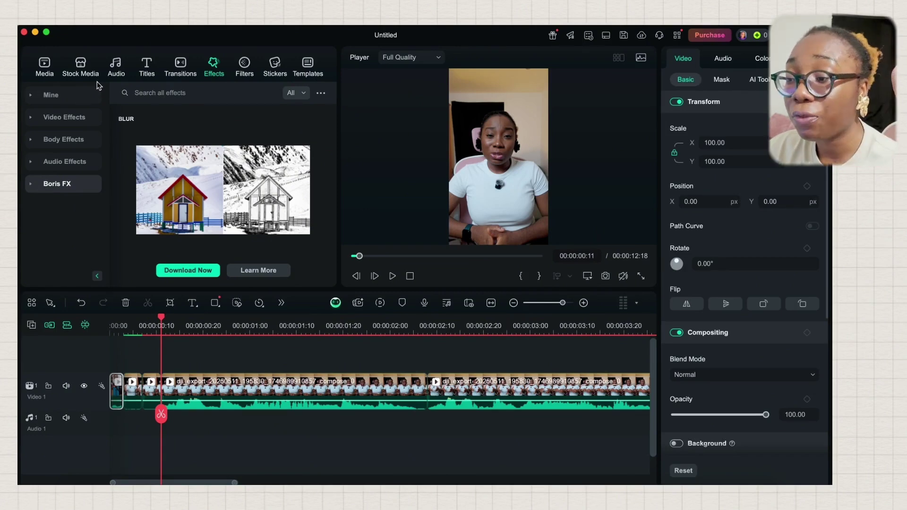
# Preview the copy_D2CD1AA4 clip from the project media and place it on a new track above the main video at 00:00:00:11
pyautogui.click(46, 75)
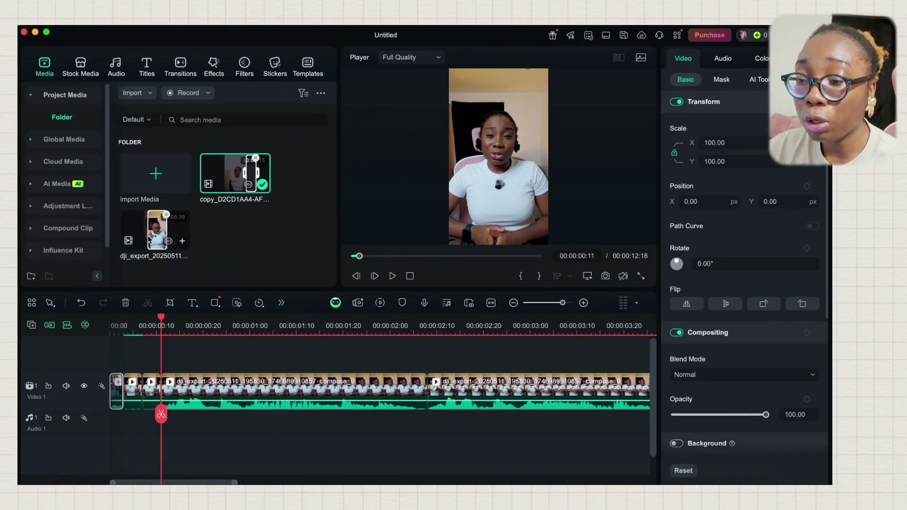
pyautogui.doubleClick(234, 191)
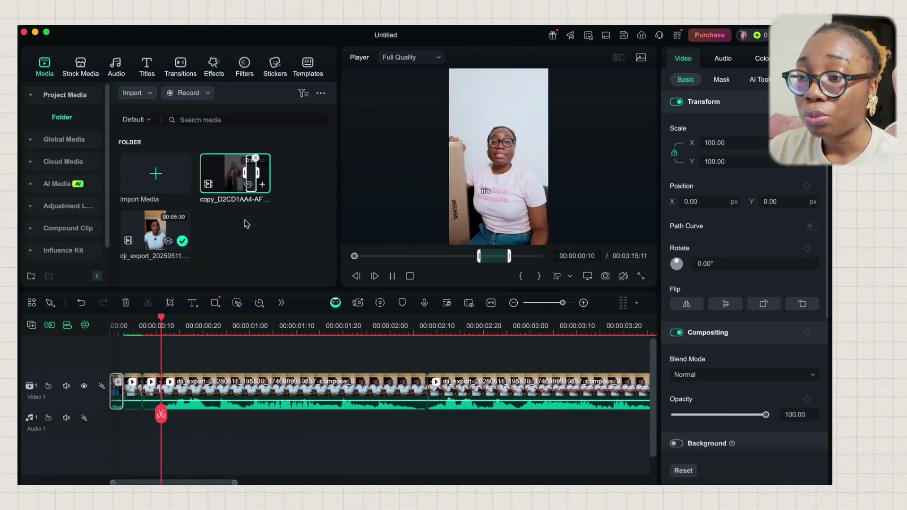
pyautogui.moveTo(251, 177); pyautogui.dragTo(172, 434)
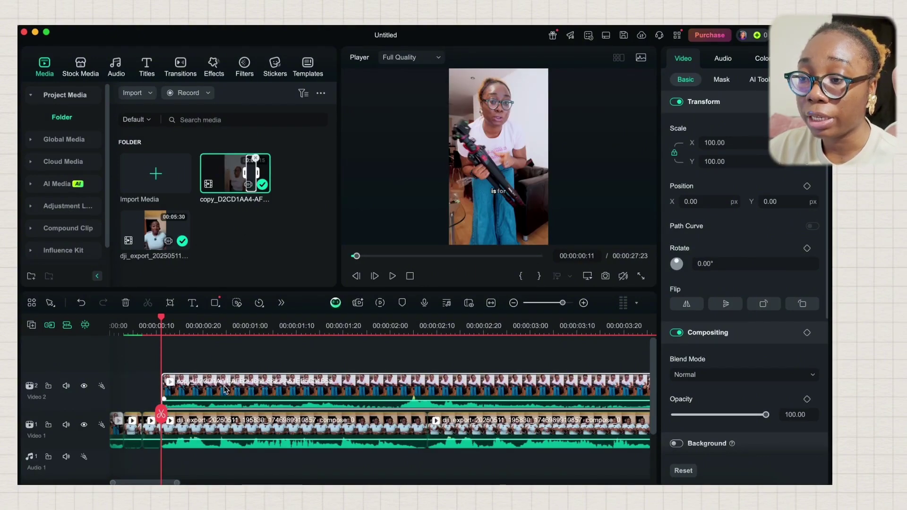
# Split the overlay clip on Video 2 at 00:00:01:10 and delete the part after the cut
pyautogui.hscroll(2, 246, 392)
pyautogui.hscroll(2, 246, 392)
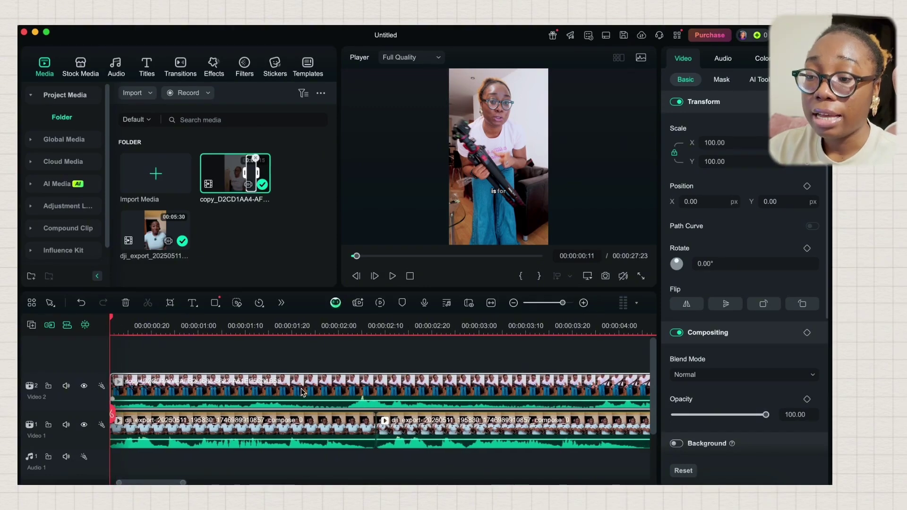
pyautogui.hscroll(-2, 380, 399)
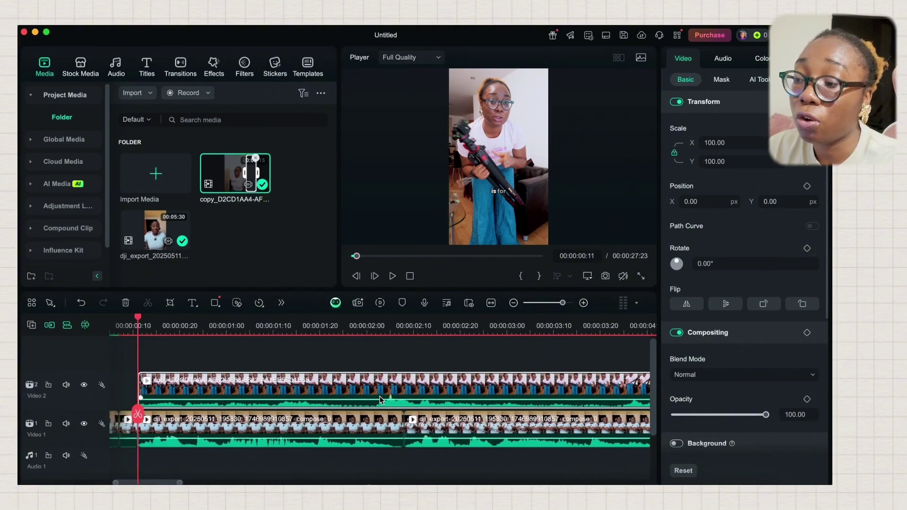
pyautogui.moveTo(138, 352); pyautogui.dragTo(269, 364)
pyautogui.moveTo(138, 417); pyautogui.dragTo(273, 413)
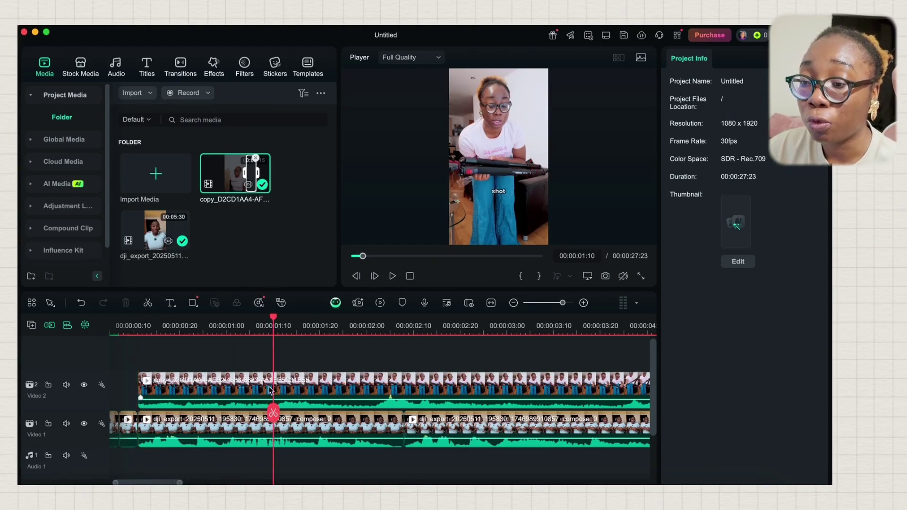
pyautogui.click(272, 390)
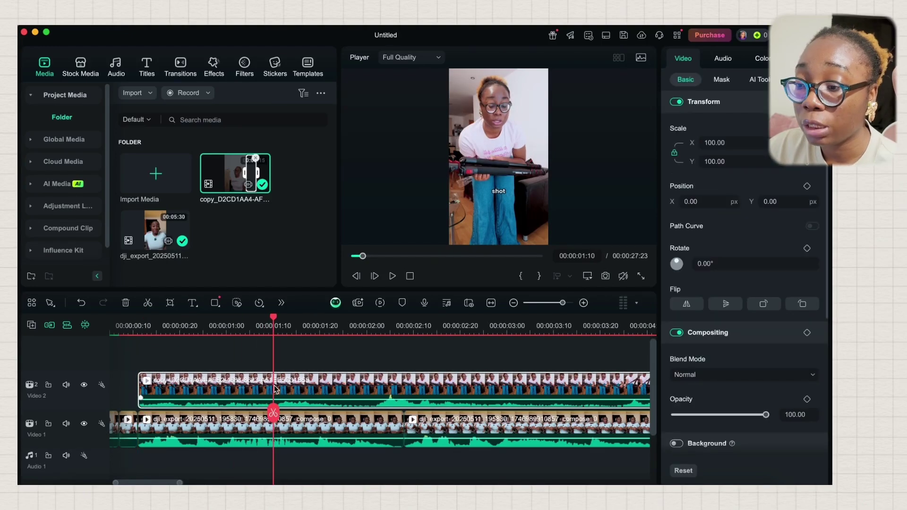
pyautogui.click(273, 413)
pyautogui.press('Delete')
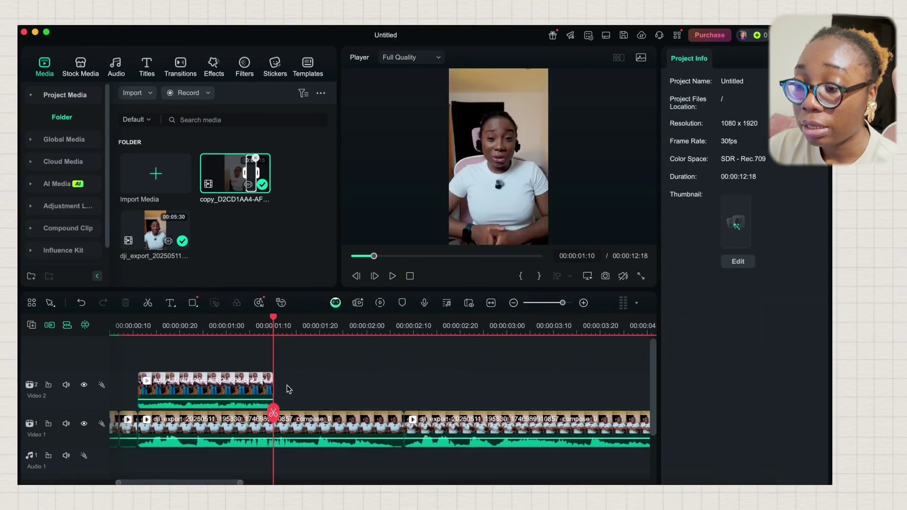
# Play back the start of the timeline to check how the shortened overlay clip covers the main video
pyautogui.moveTo(273, 413); pyautogui.dragTo(119, 412)
pyautogui.click(393, 277)
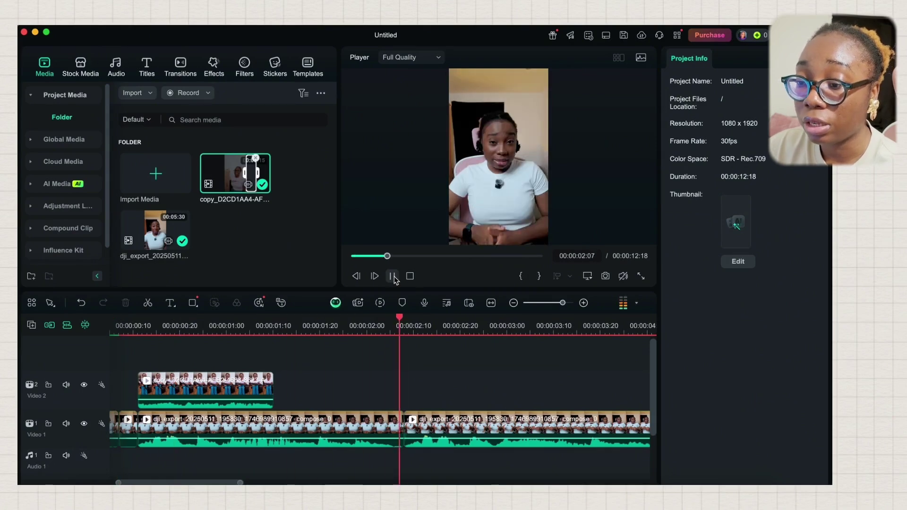
pyautogui.click(393, 276)
pyautogui.moveTo(542, 414); pyautogui.dragTo(108, 398)
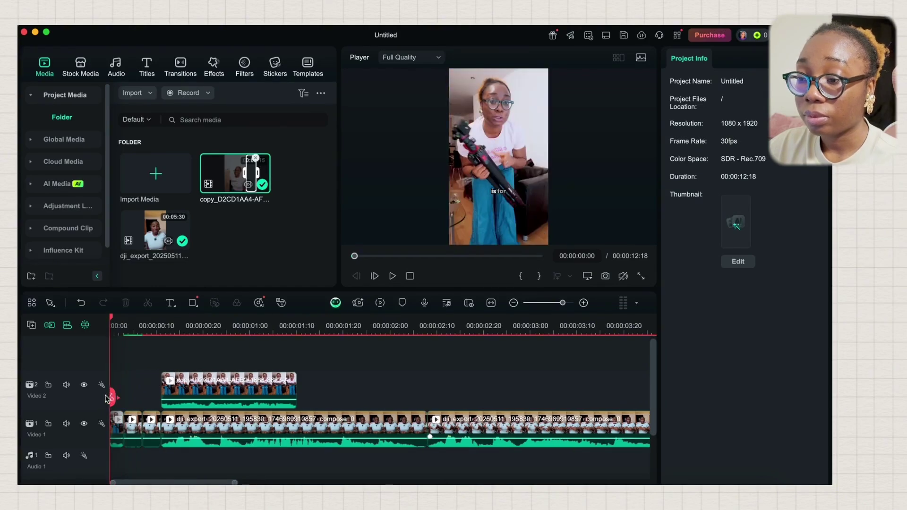
pyautogui.click(392, 276)
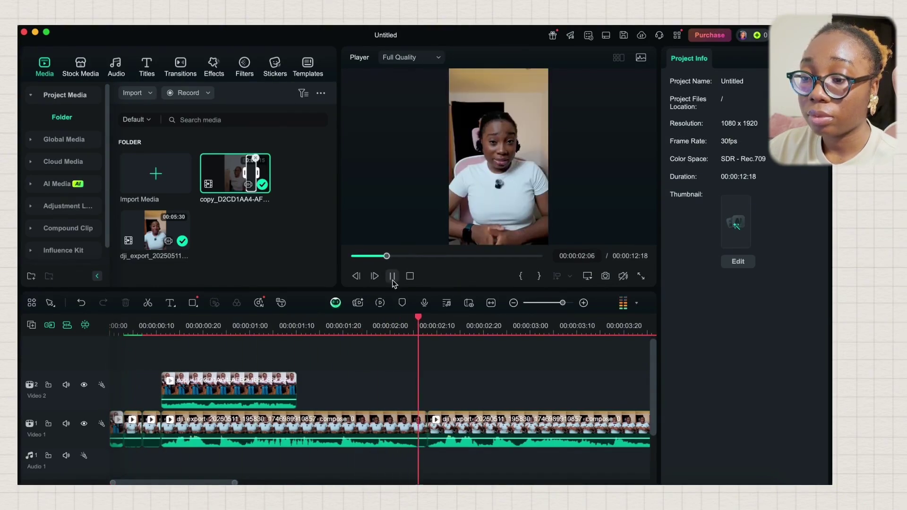
pyautogui.press('space')
# Move the overlay clip along Video 2 to start at about 00:00:01:28 and play back the result
pyautogui.moveTo(218, 394); pyautogui.dragTo(438, 395)
pyautogui.moveTo(520, 398); pyautogui.dragTo(163, 410)
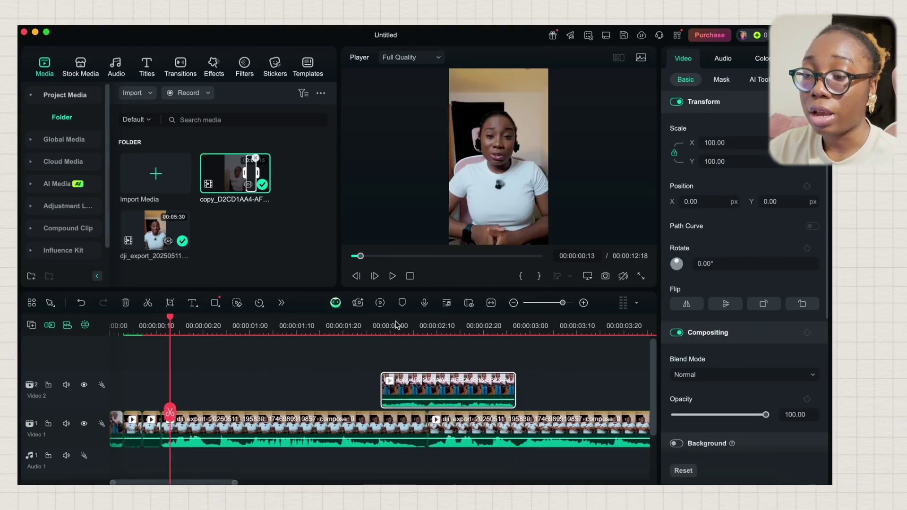
pyautogui.click(398, 280)
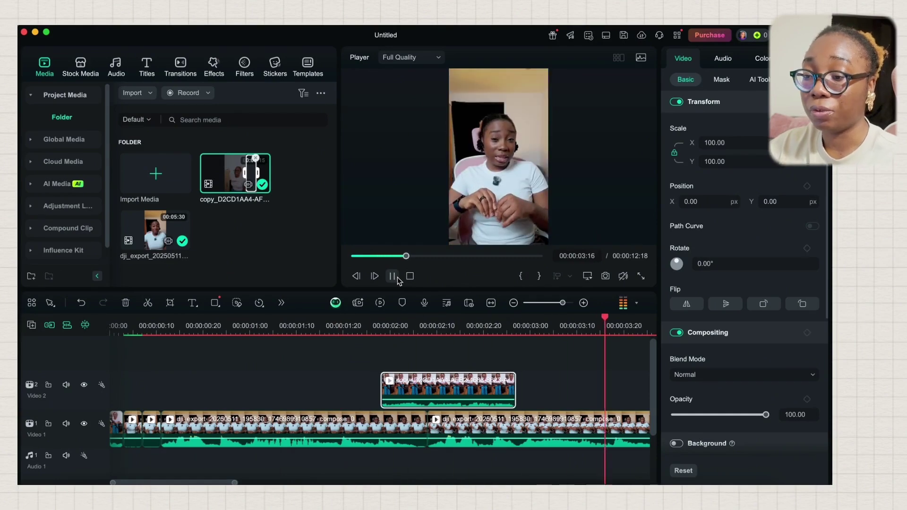
pyautogui.click(399, 281)
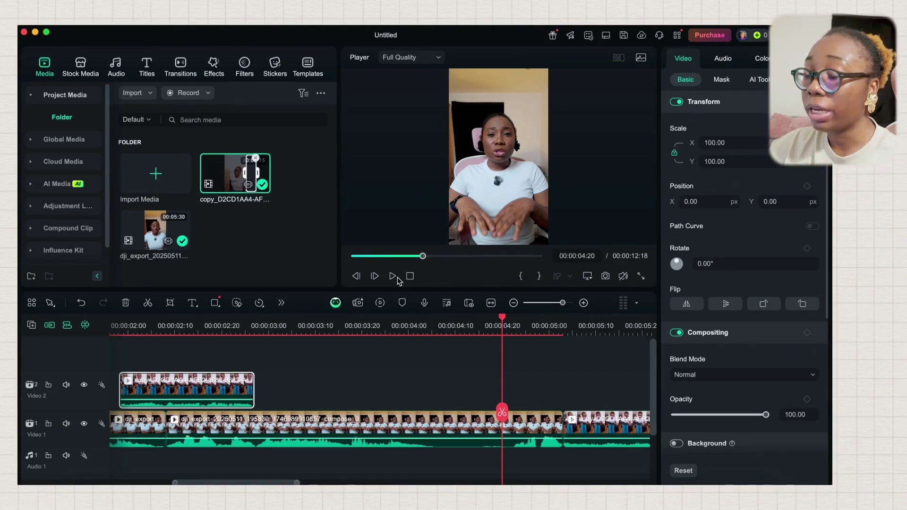
# Look through the Basic, Featured, Mono and Cinematic filter categories
pyautogui.click(243, 66)
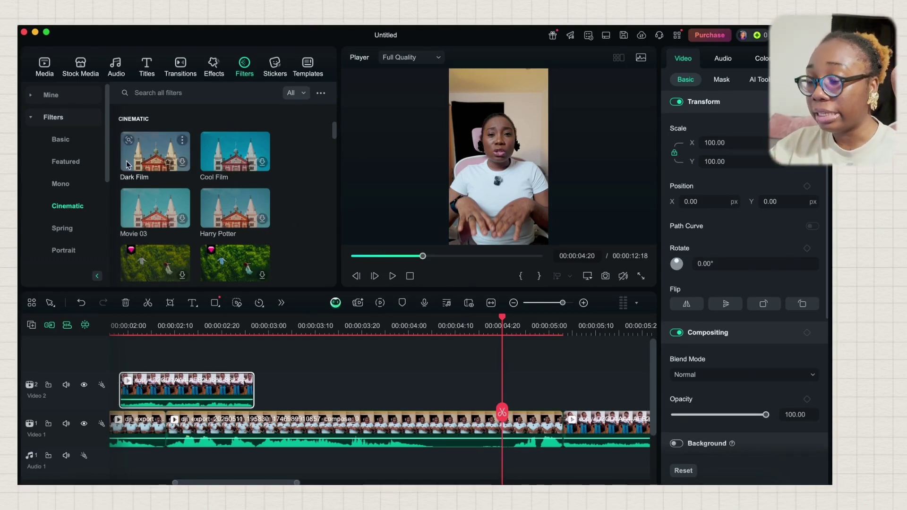
pyautogui.click(62, 140)
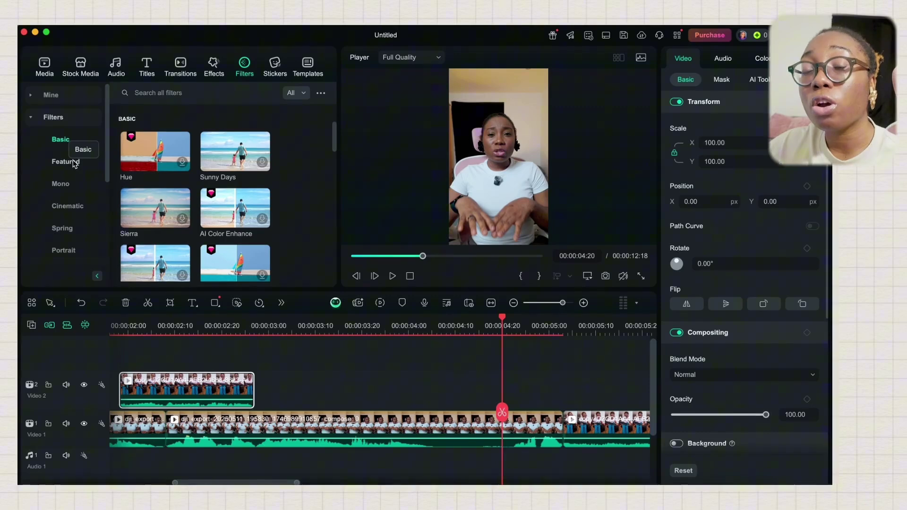
pyautogui.click(66, 161)
pyautogui.scroll(-10, 130, 195)
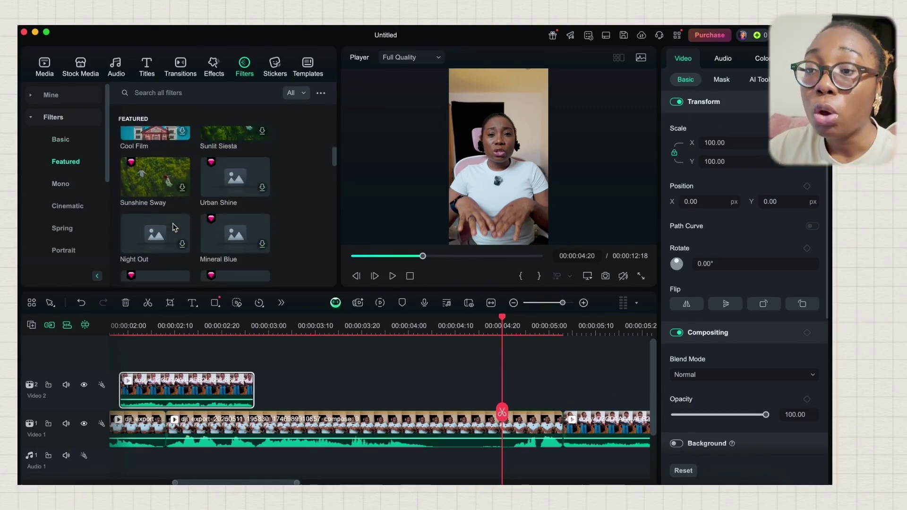
pyautogui.click(62, 140)
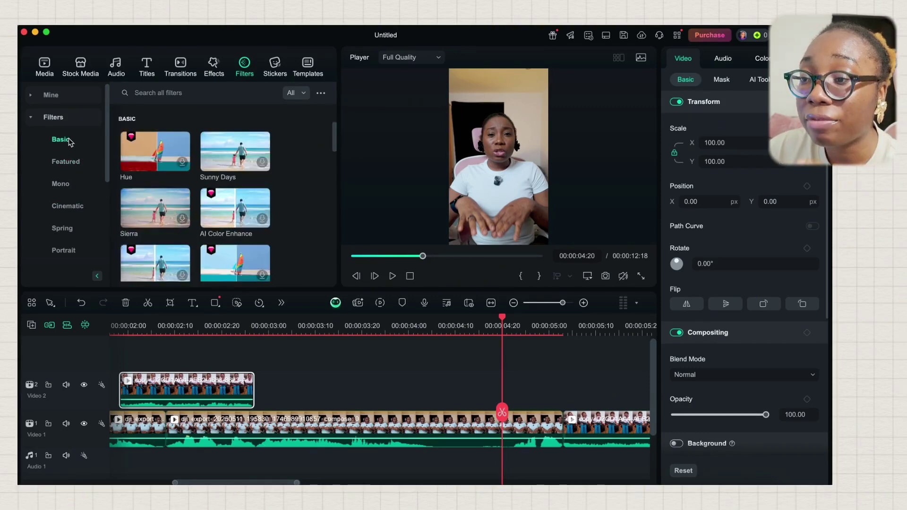
pyautogui.click(71, 163)
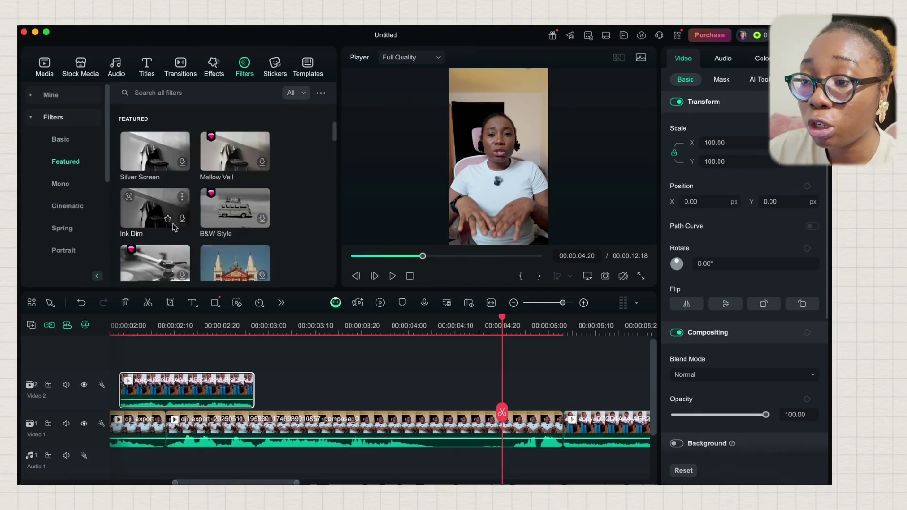
pyautogui.scroll(-5, 169, 226)
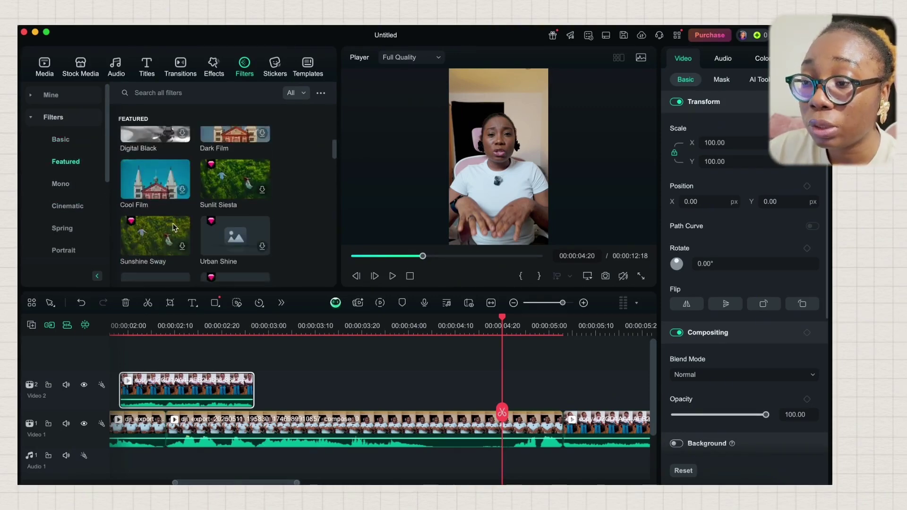
pyautogui.click(60, 181)
pyautogui.click(60, 202)
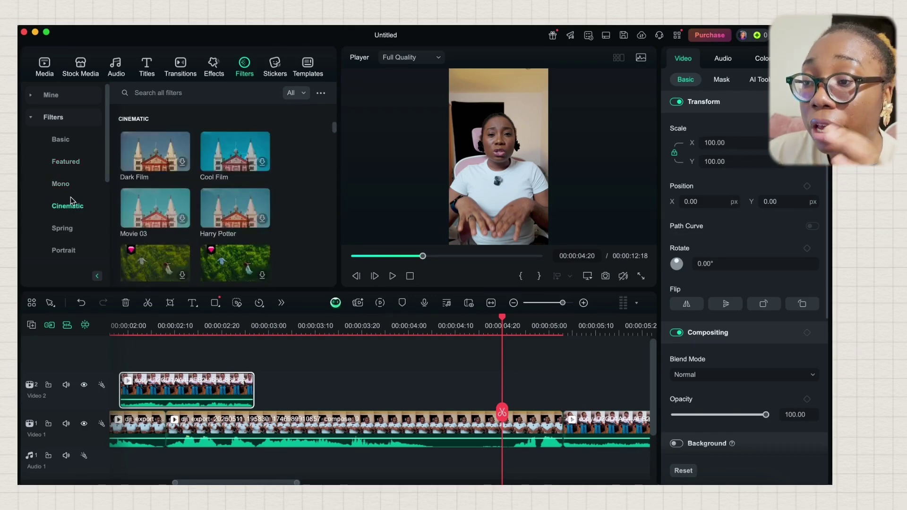
# Preview the Cool Film and Harry Potter cinematic filters, and look through the filters similar to Harry Potter
pyautogui.click(222, 166)
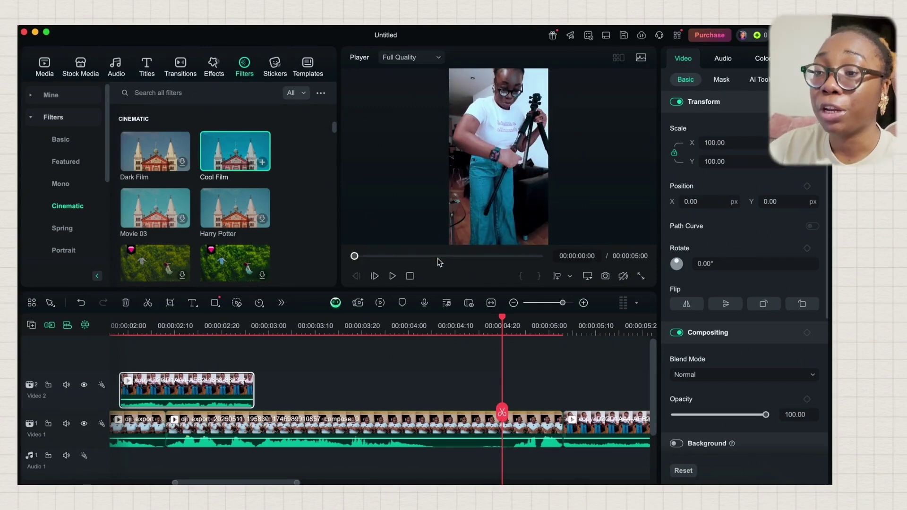
pyautogui.click(235, 208)
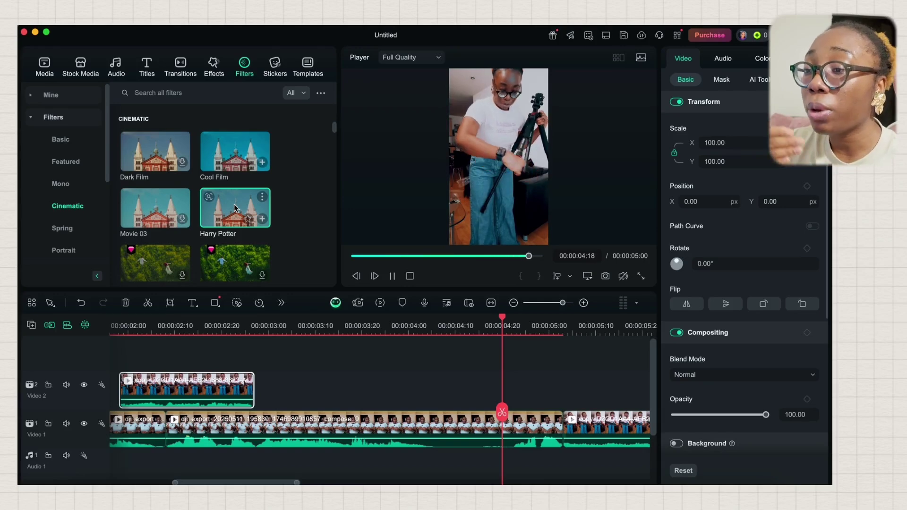
pyautogui.click(262, 197)
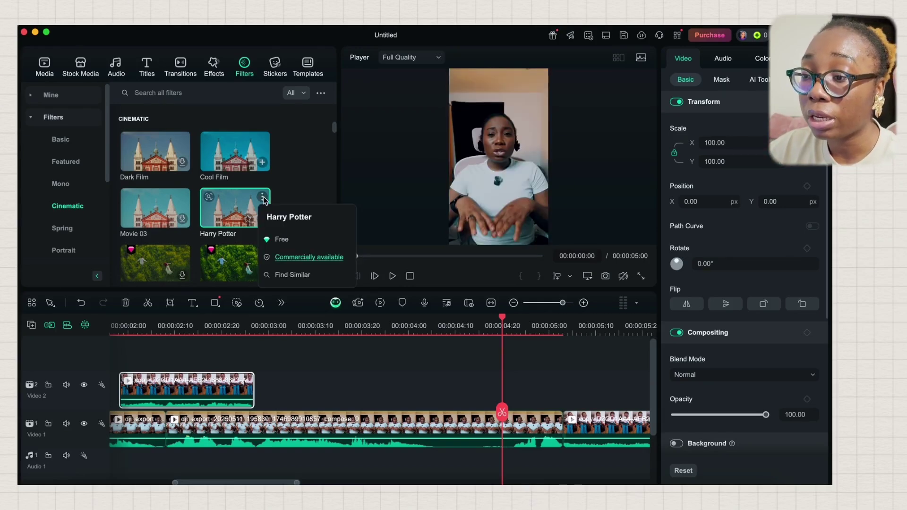
pyautogui.click(274, 276)
pyautogui.scroll(-2, 216, 199)
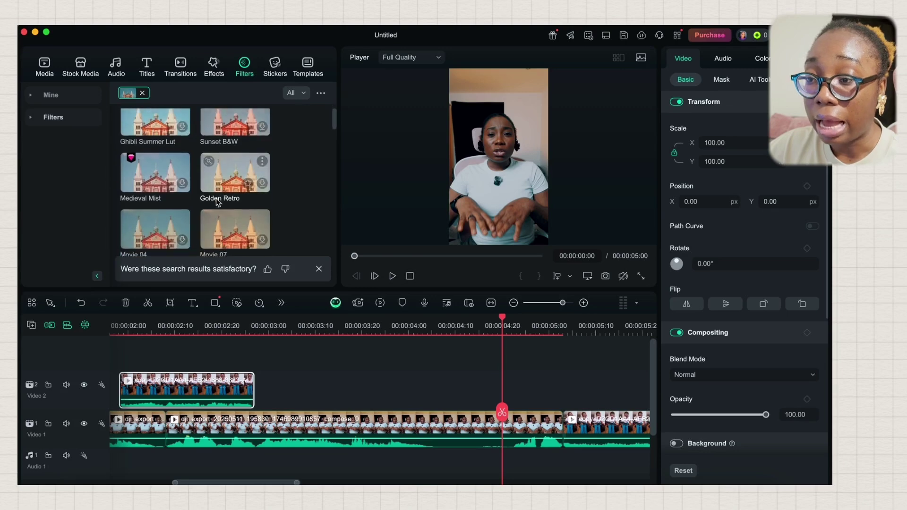
pyautogui.scroll(-2, 217, 199)
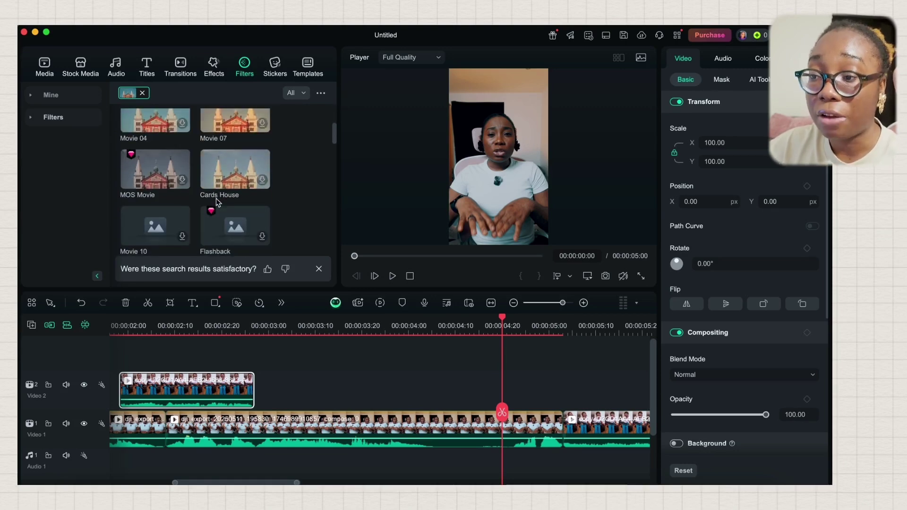
pyautogui.scroll(-5, 216, 202)
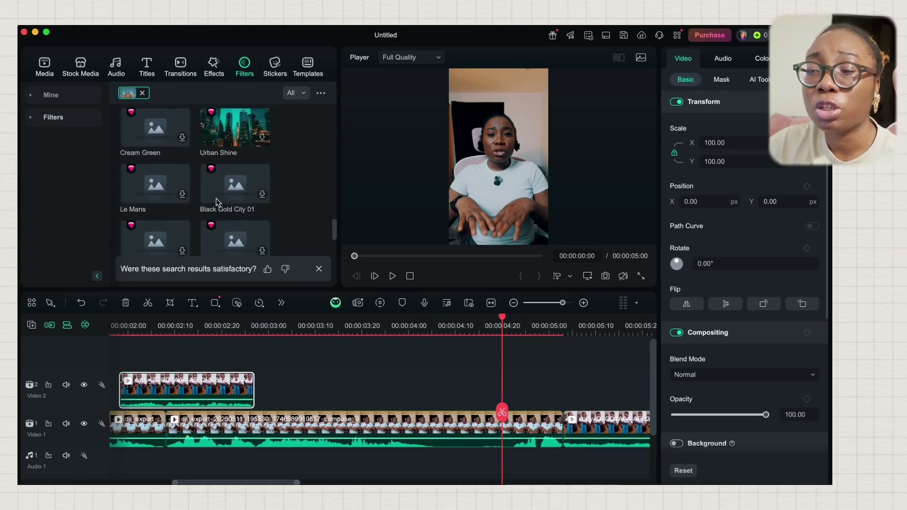
pyautogui.click(142, 93)
pyautogui.scroll(-1, 209, 191)
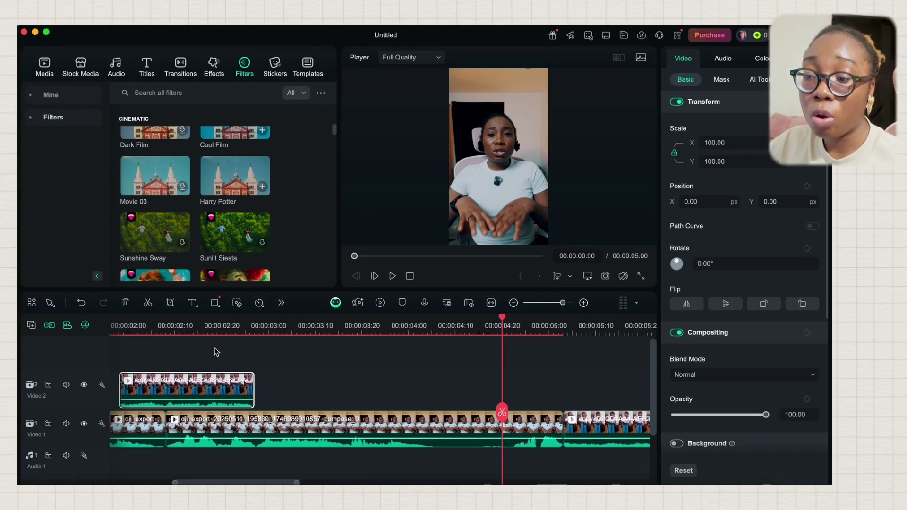
# Mute the audio of the Video 2 overlay track
pyautogui.hscroll(-3, 165, 397)
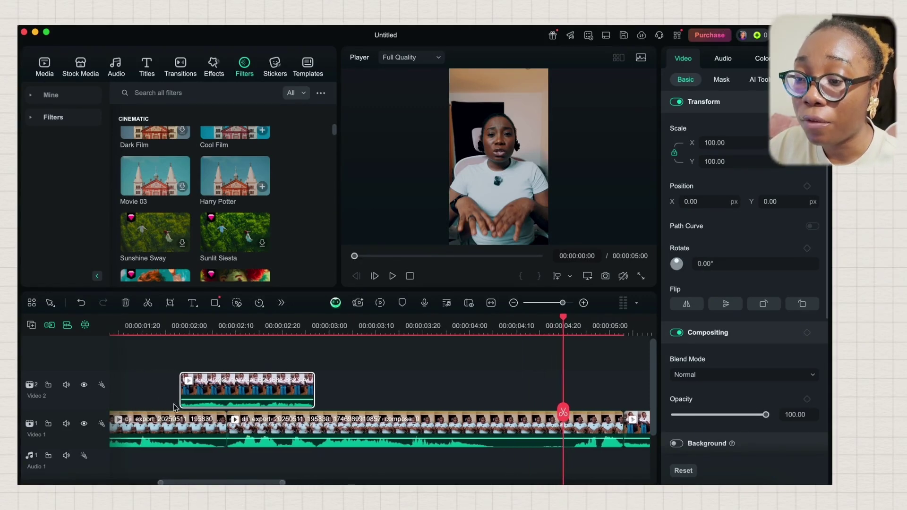
pyautogui.click(66, 385)
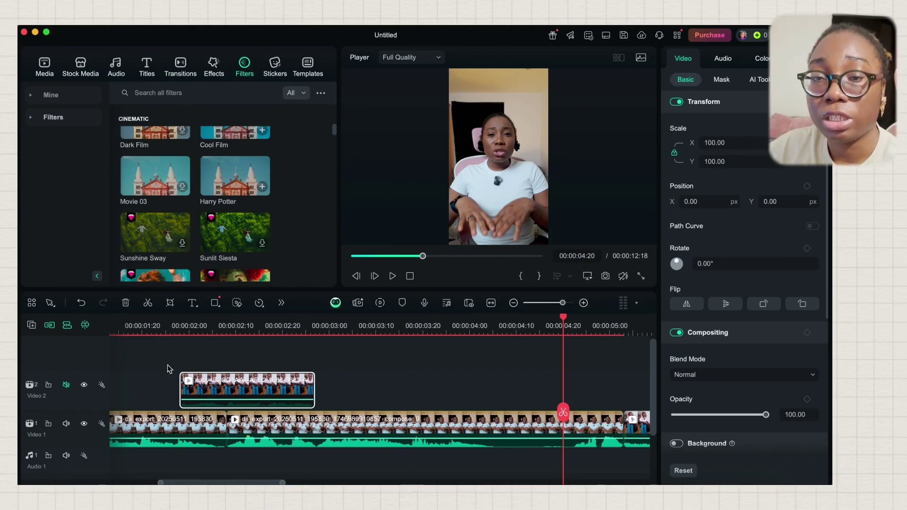
# Detach the audio from the talking clip on Video 1 that starts at about 00:00:02:08
pyautogui.click(356, 432)
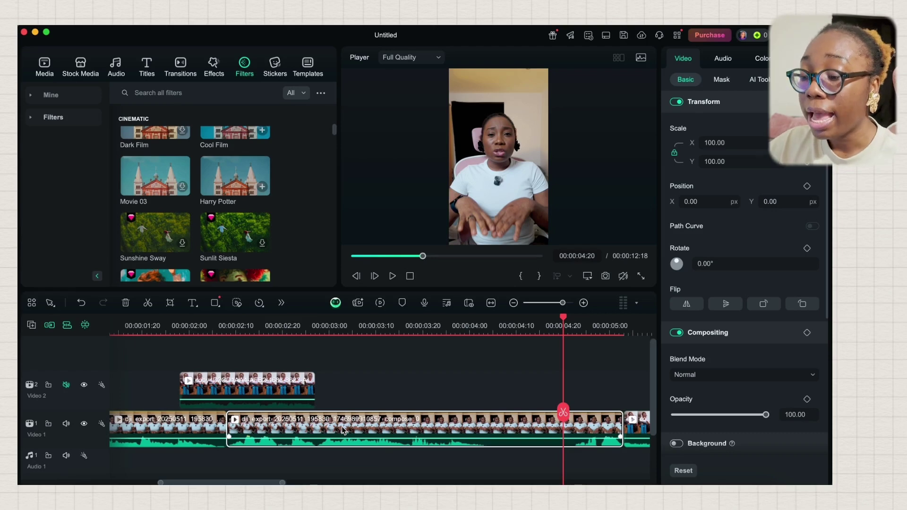
pyautogui.rightClick(344, 430)
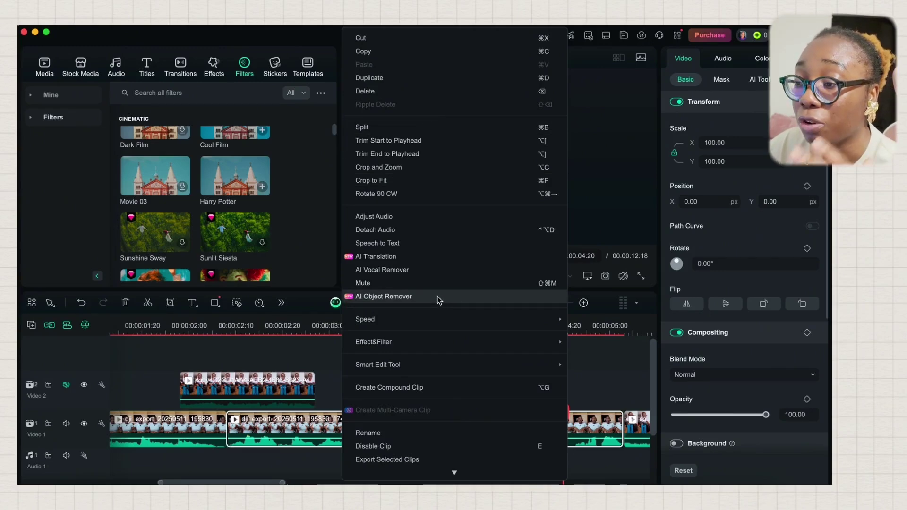
pyautogui.click(409, 235)
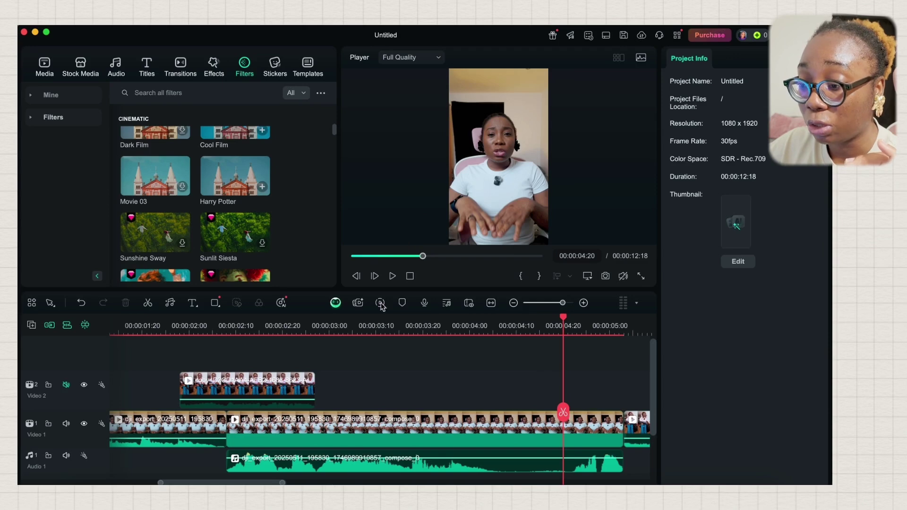
# Split out the silent section from about 00:00:04:07 to 00:00:04:23 and delete both its detached audio and its video
pyautogui.scroll(-1, 364, 362)
pyautogui.scroll(-2, 365, 363)
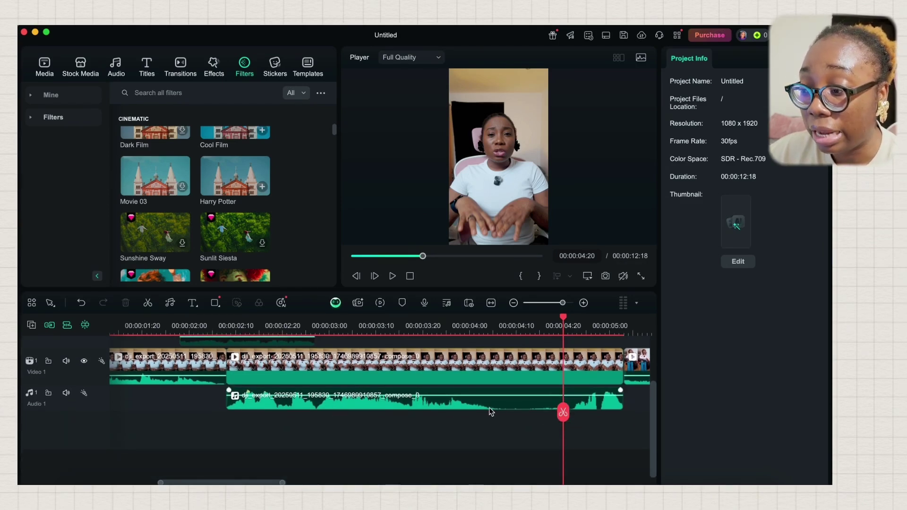
pyautogui.moveTo(562, 415); pyautogui.dragTo(502, 414)
pyautogui.click(538, 401)
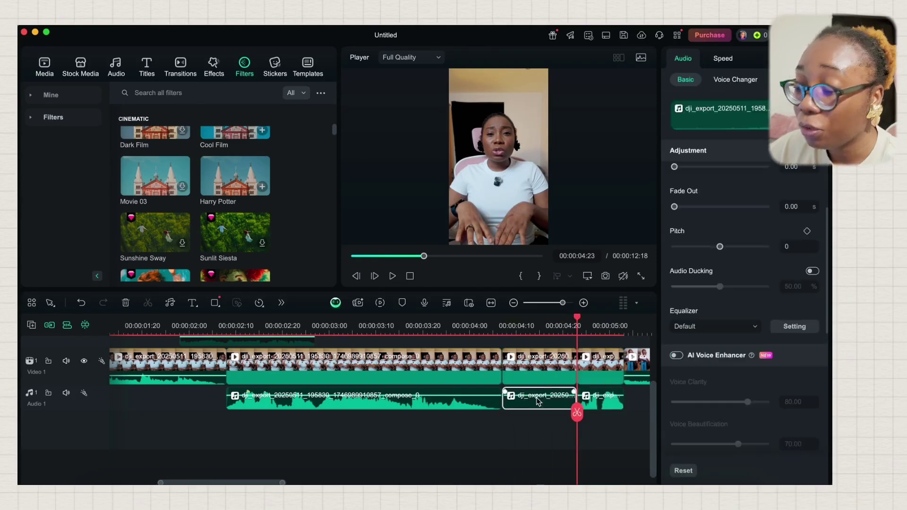
pyautogui.press('Delete')
pyautogui.click(536, 374)
pyautogui.press('Delete')
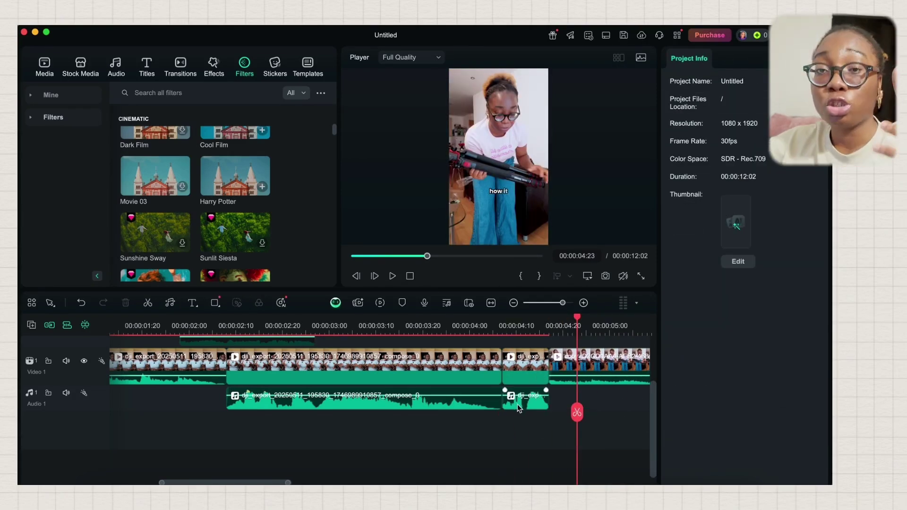
# Open the audio adjustments for the longer detached clip on Audio 1 and raise its volume to 2.27 dB
pyautogui.rightClick(370, 361)
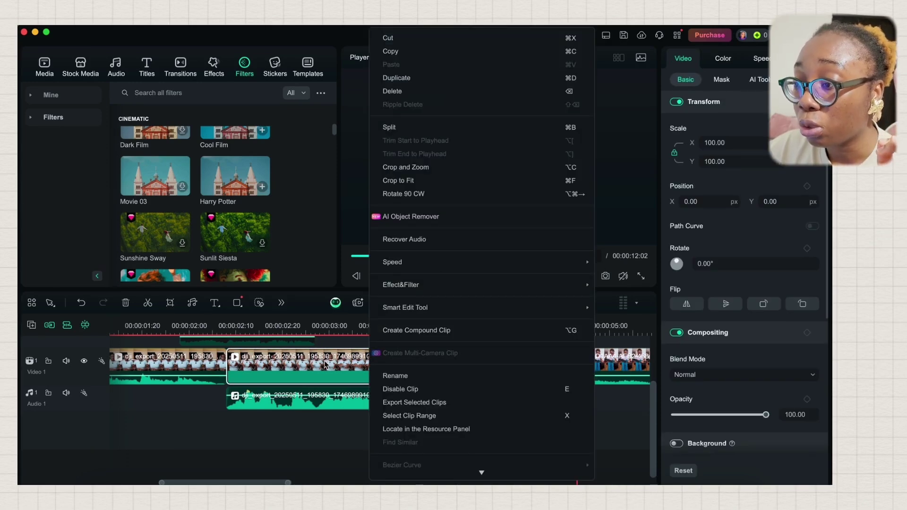
pyautogui.click(306, 397)
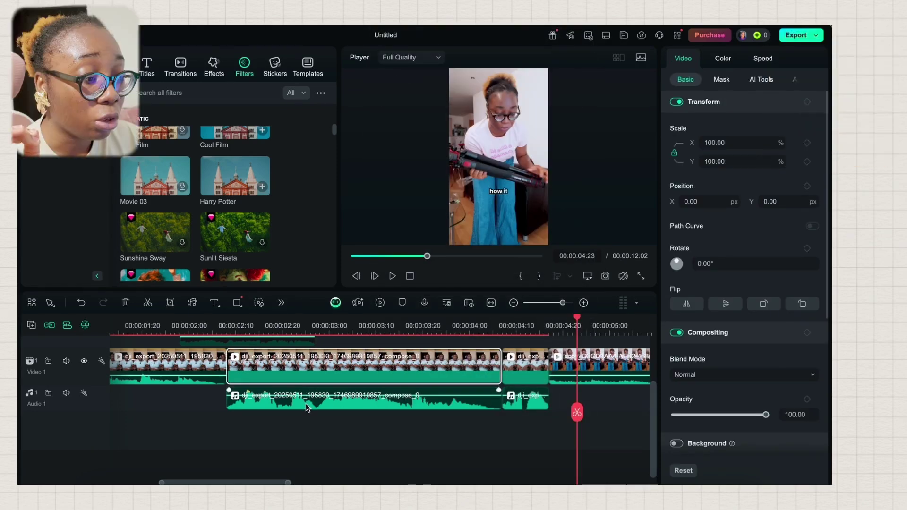
pyautogui.click(305, 403)
pyautogui.rightClick(341, 399)
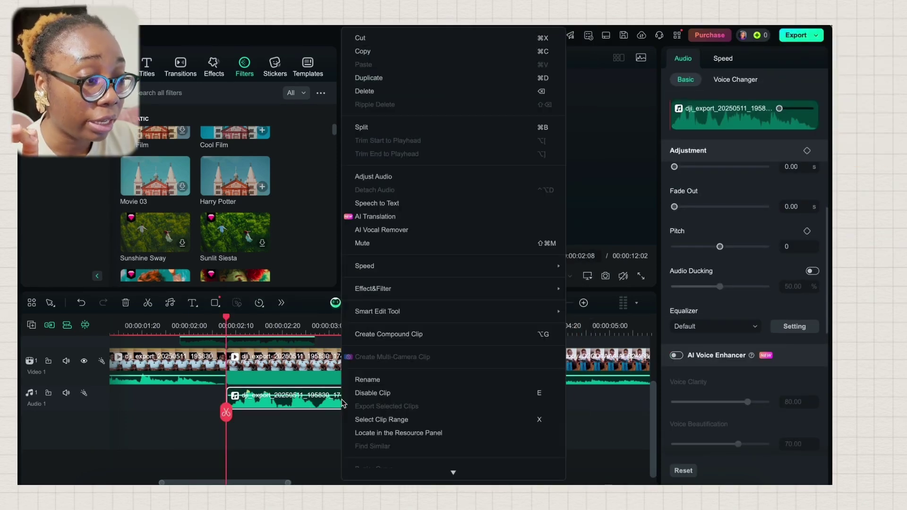
pyautogui.click(409, 176)
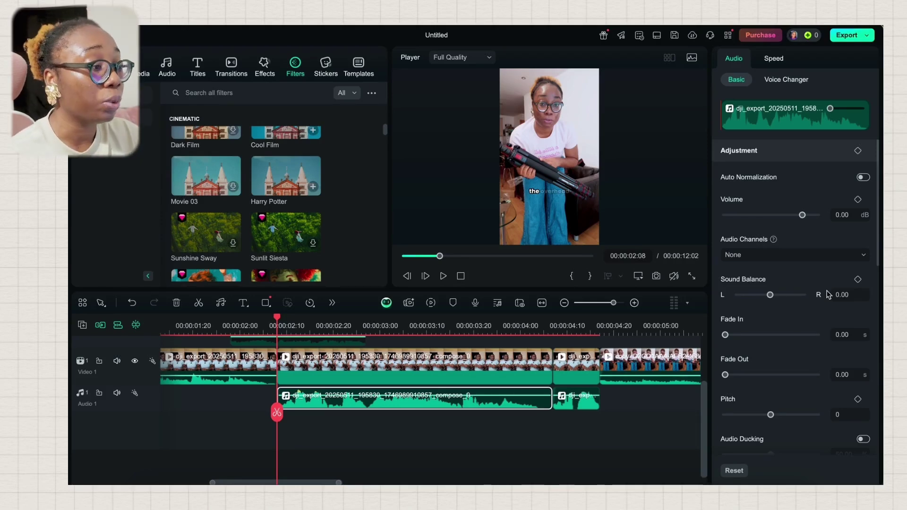
pyautogui.moveTo(803, 215)
pyautogui.mouseDown()
pyautogui.moveTo(753, 215)
pyautogui.moveTo(811, 216)
pyautogui.moveTo(815, 226)
pyautogui.moveTo(807, 227)
pyautogui.mouseUp()
# Look through the audio channel choices and the fade, pitch, ducking, equalizer and denoise settings of the detached audio clip
pyautogui.click(798, 253)
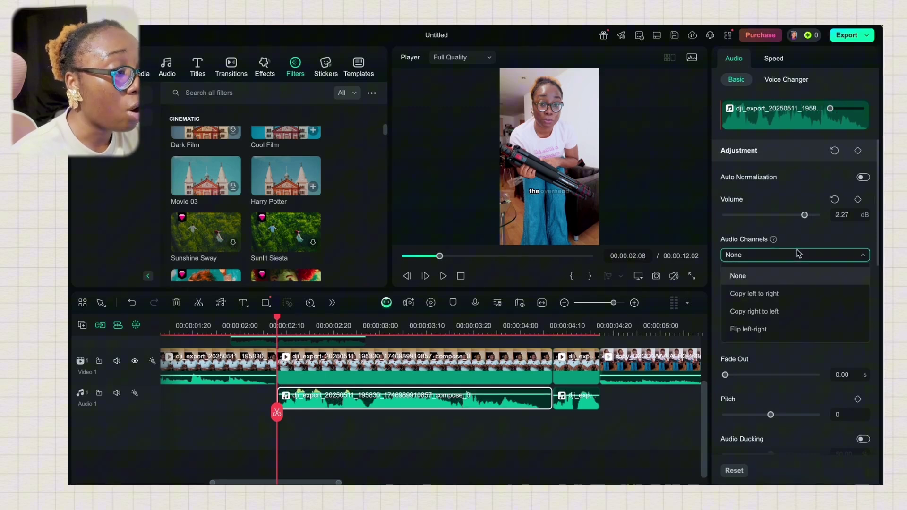
pyautogui.click(786, 268)
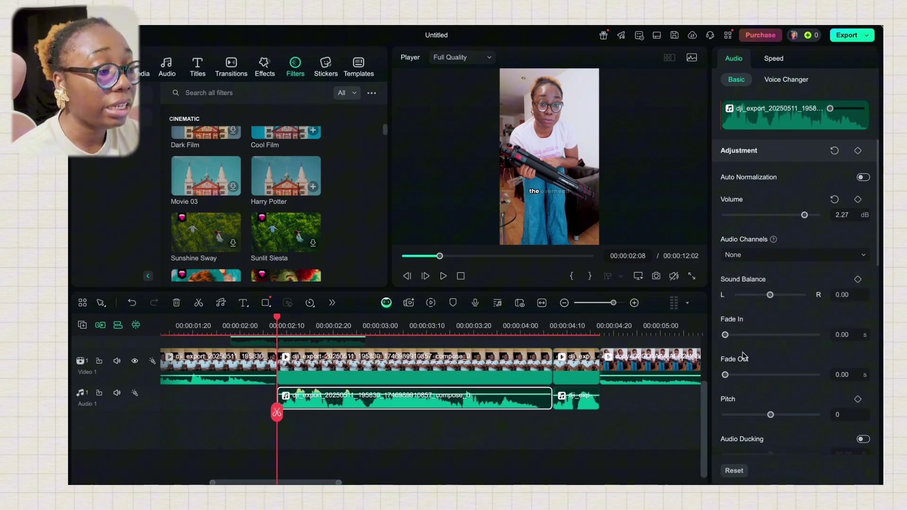
pyautogui.scroll(-5, 739, 354)
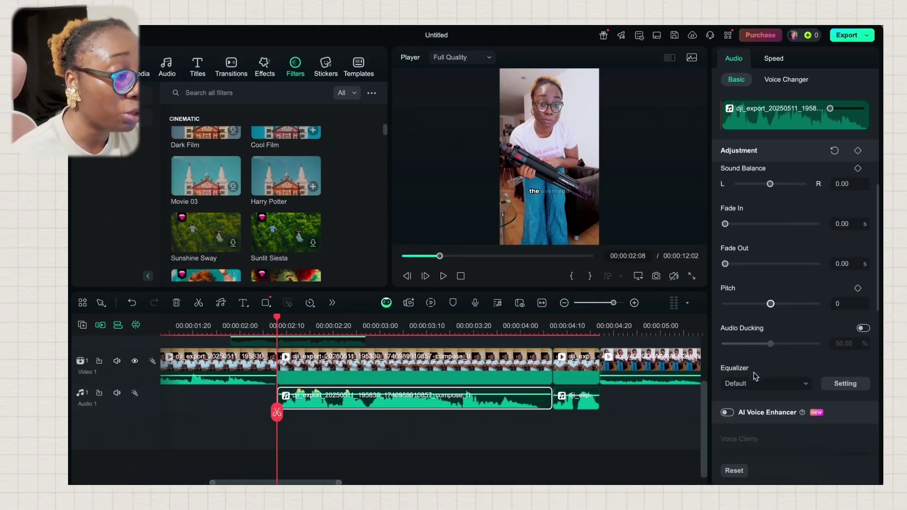
pyautogui.scroll(-8, 754, 377)
pyautogui.scroll(-1, 755, 376)
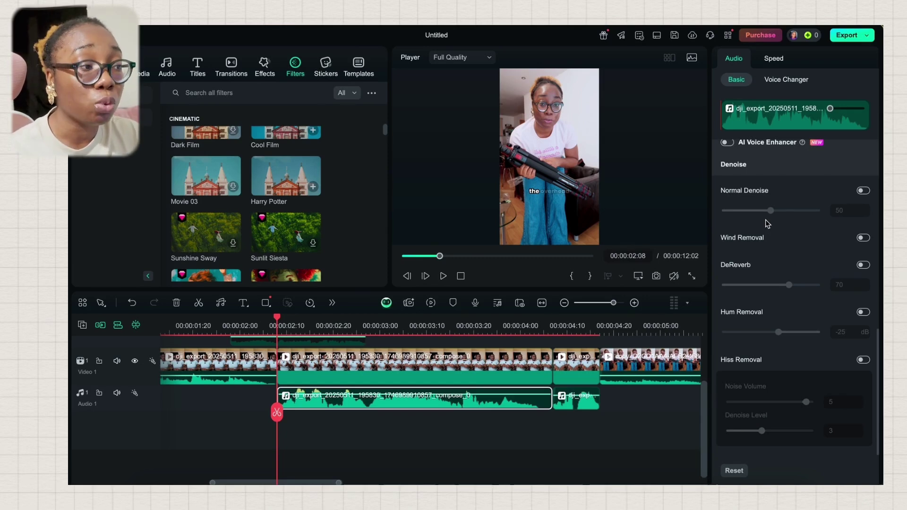
# Look through the Voice Changer's filters and characters and the uniform speed options for the audio clip
pyautogui.click(792, 79)
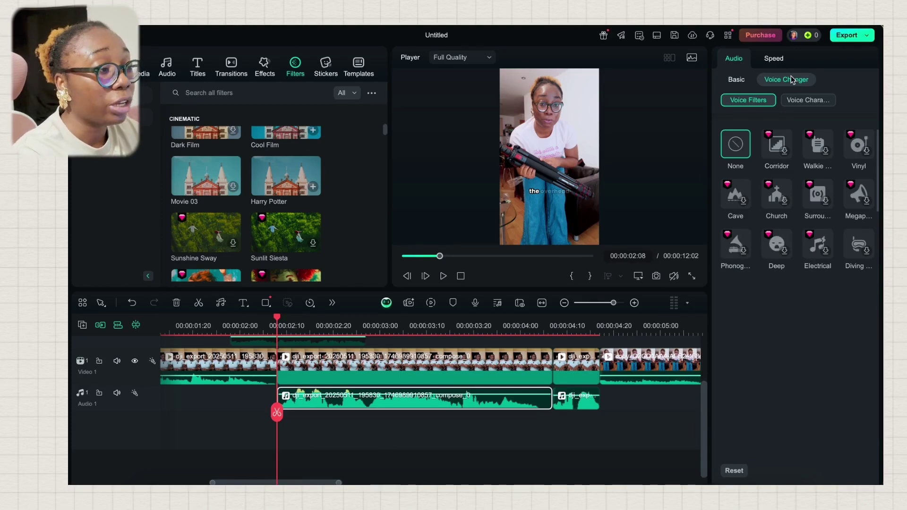
pyautogui.click(797, 100)
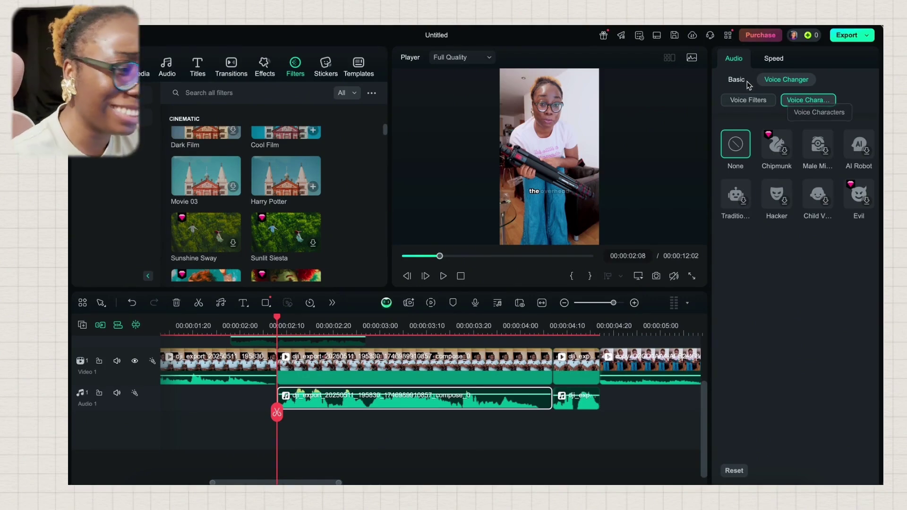
pyautogui.click(774, 57)
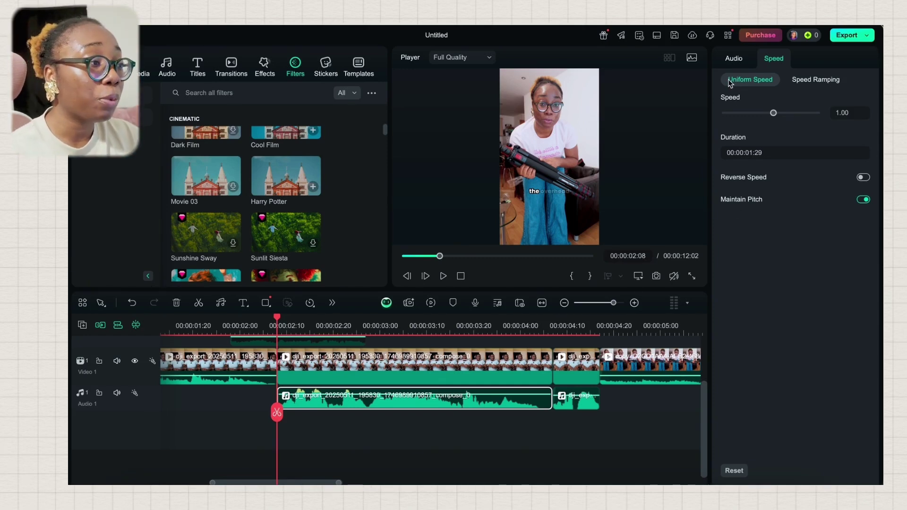
pyautogui.click(735, 59)
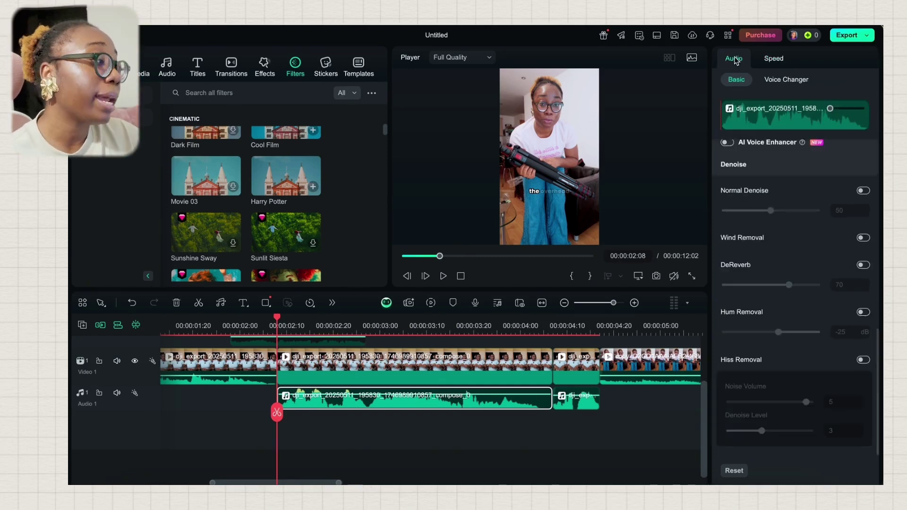
# Open the export settings and save a talking frame from near the start of the video as its thumbnail
pyautogui.click(851, 36)
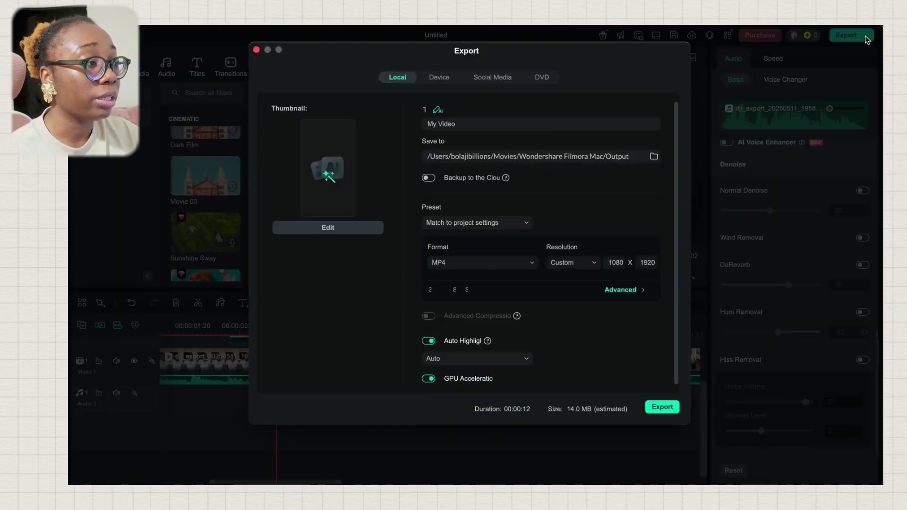
pyautogui.scroll(-2, 635, 112)
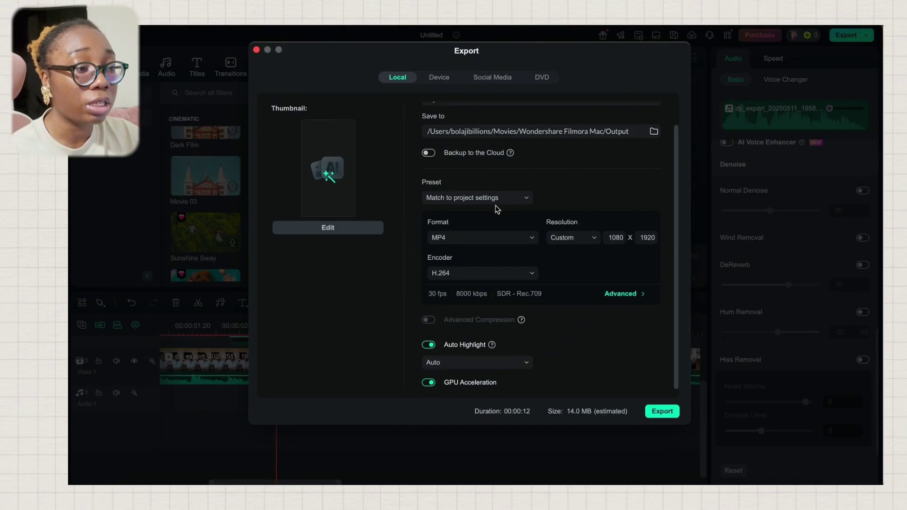
pyautogui.scroll(1, 497, 209)
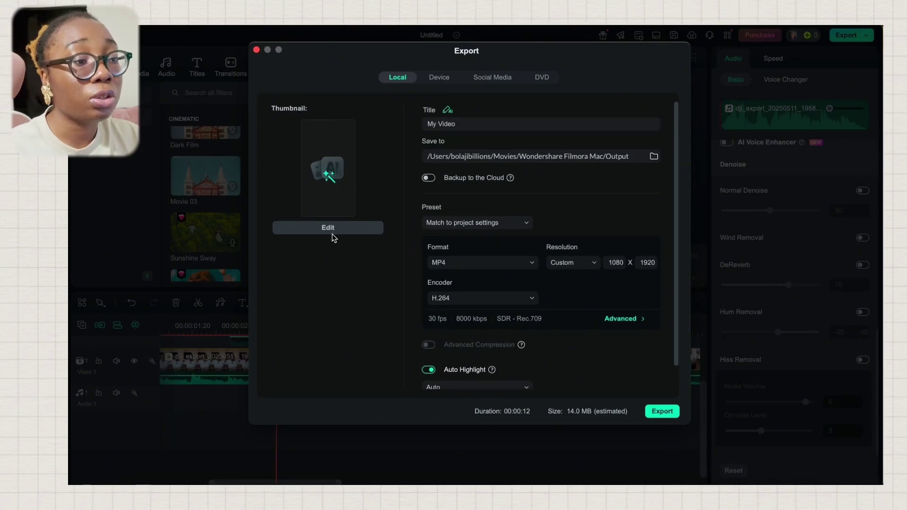
pyautogui.click(333, 184)
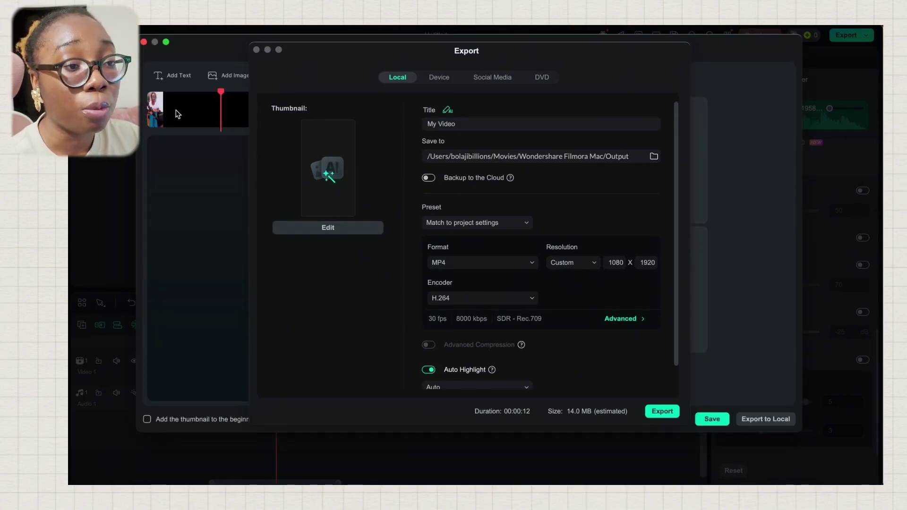
pyautogui.click(218, 102)
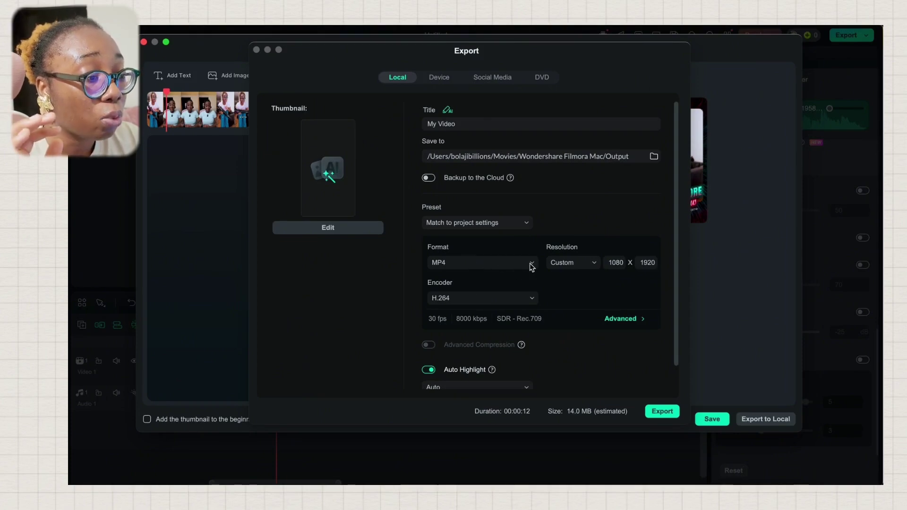
pyautogui.click(163, 106)
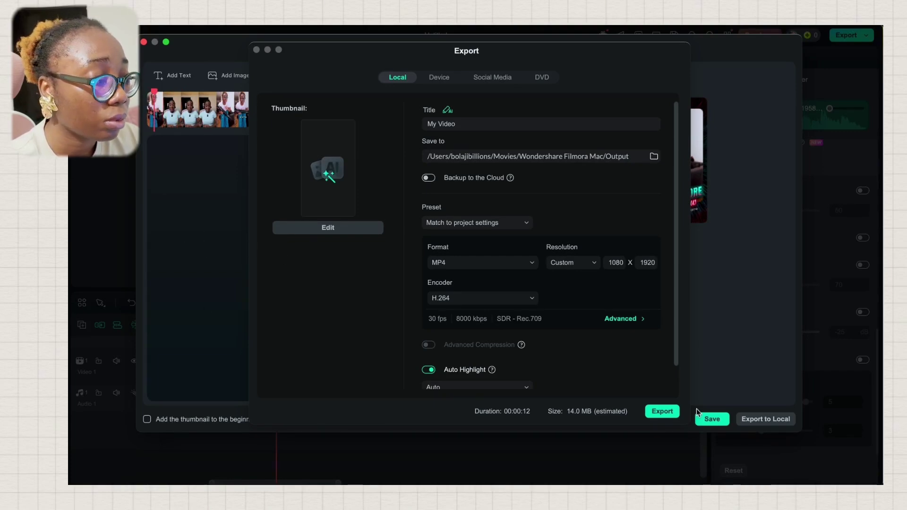
pyautogui.click(711, 420)
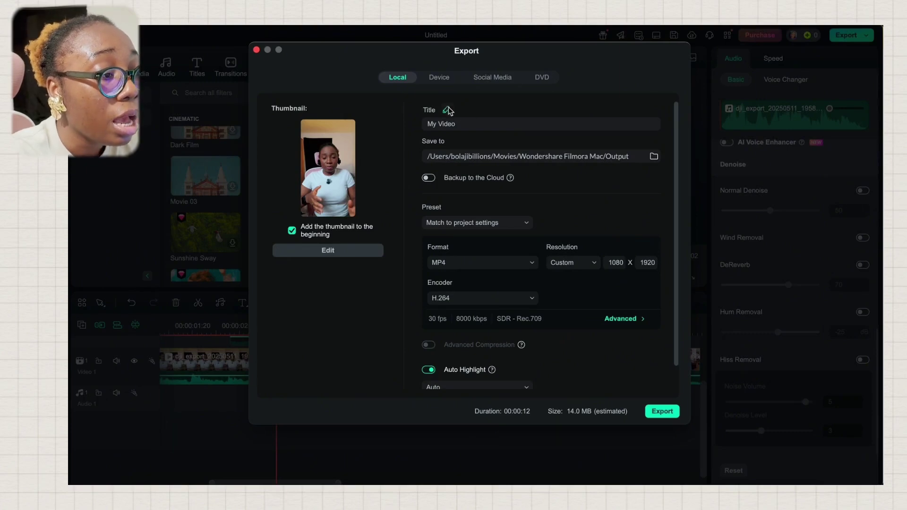
# Examine the available formats, resolutions and encoders for local export, keeping MP4, 1080 x 1920 and H.264
pyautogui.click(523, 267)
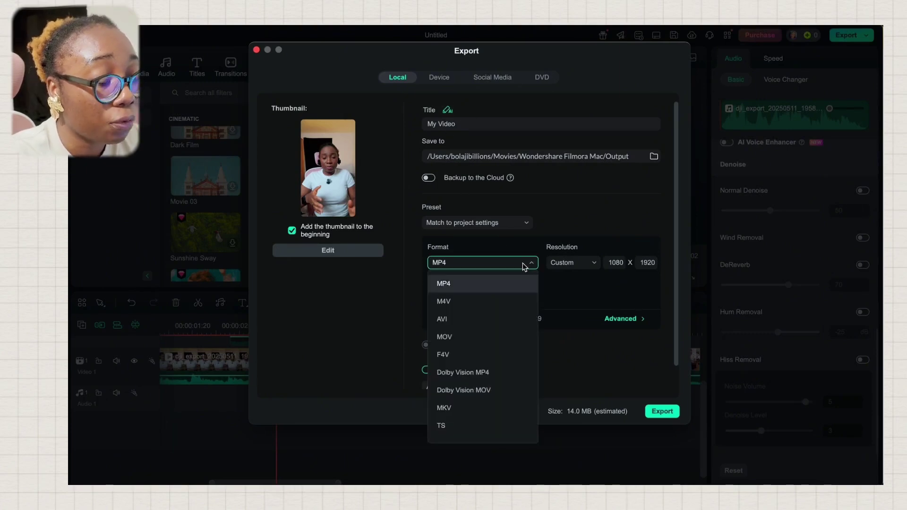
pyautogui.click(594, 286)
pyautogui.click(591, 264)
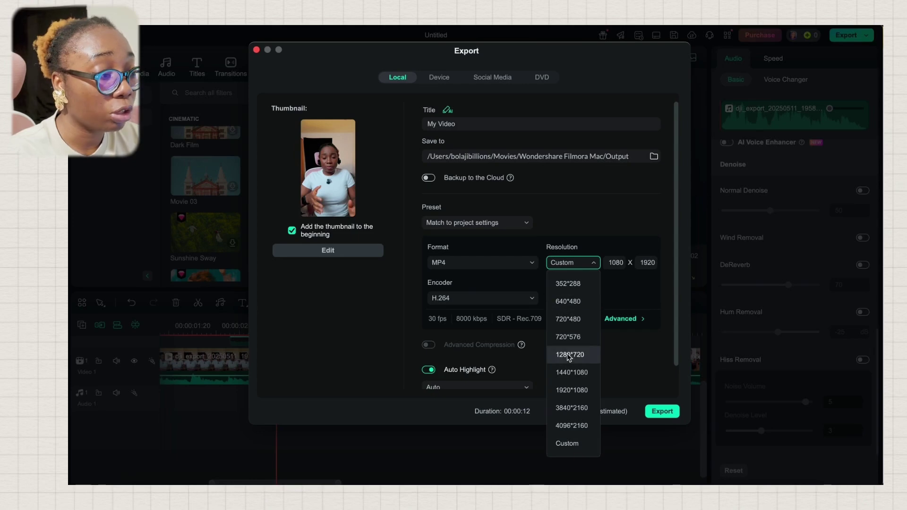
pyautogui.click(635, 282)
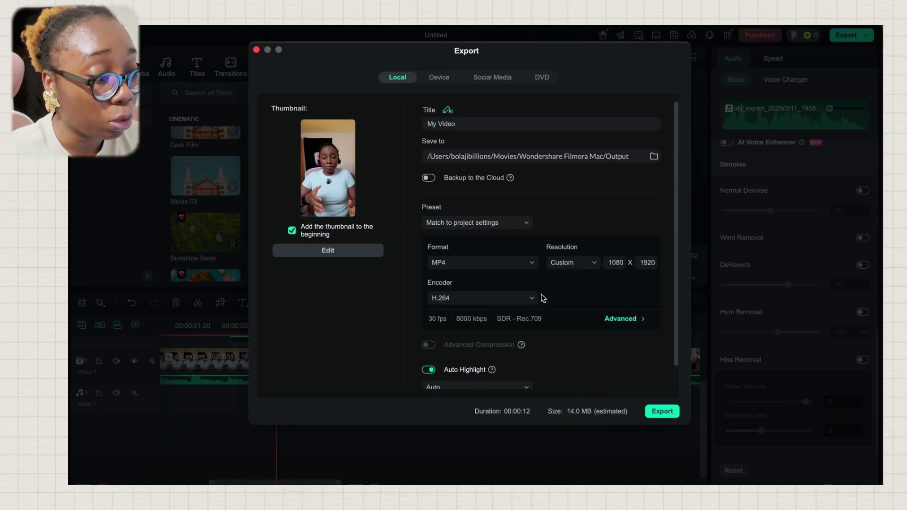
pyautogui.click(524, 300)
pyautogui.click(523, 303)
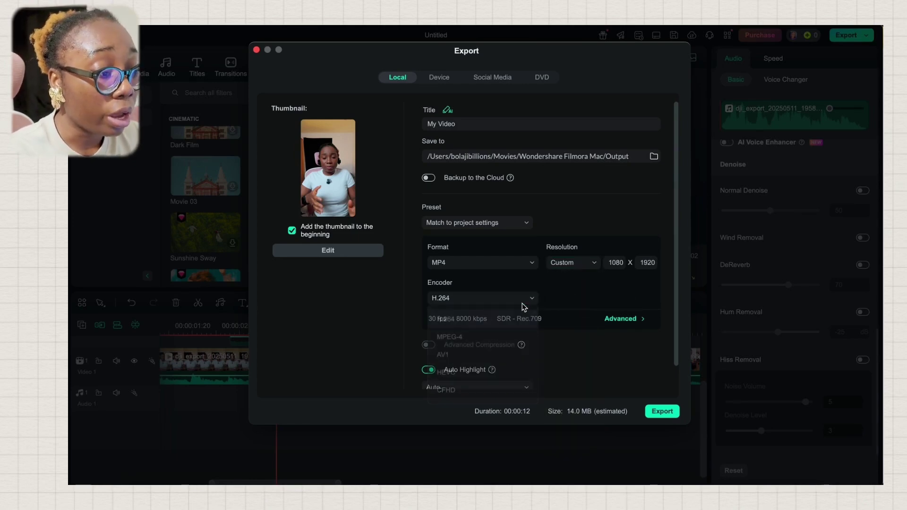
pyautogui.click(523, 304)
pyautogui.click(523, 304)
pyautogui.scroll(-2, 572, 352)
pyautogui.scroll(2, 572, 352)
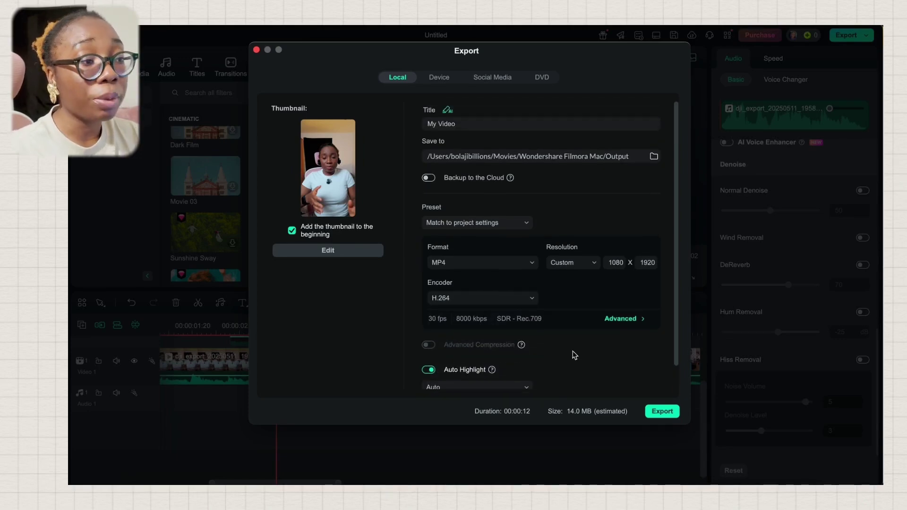
# Look through the Device, Social Media and DVD export destinations
pyautogui.click(447, 80)
pyautogui.click(496, 77)
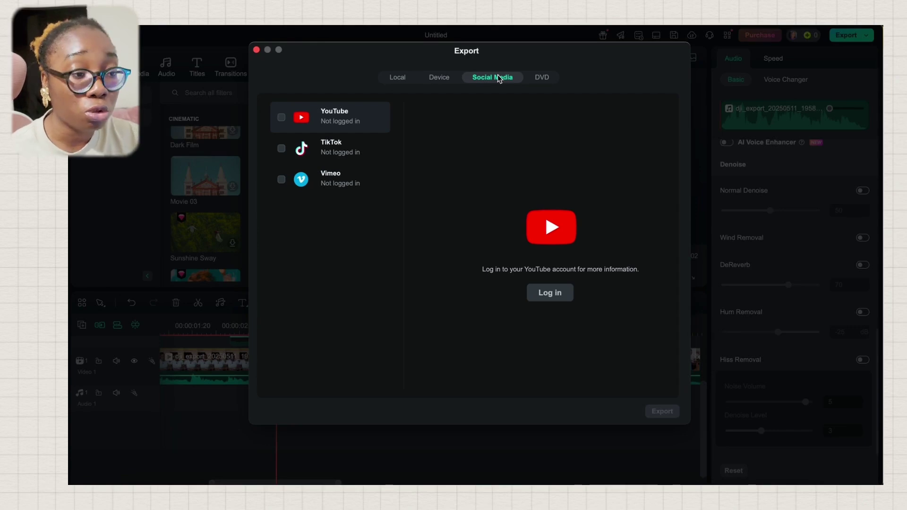
pyautogui.click(542, 77)
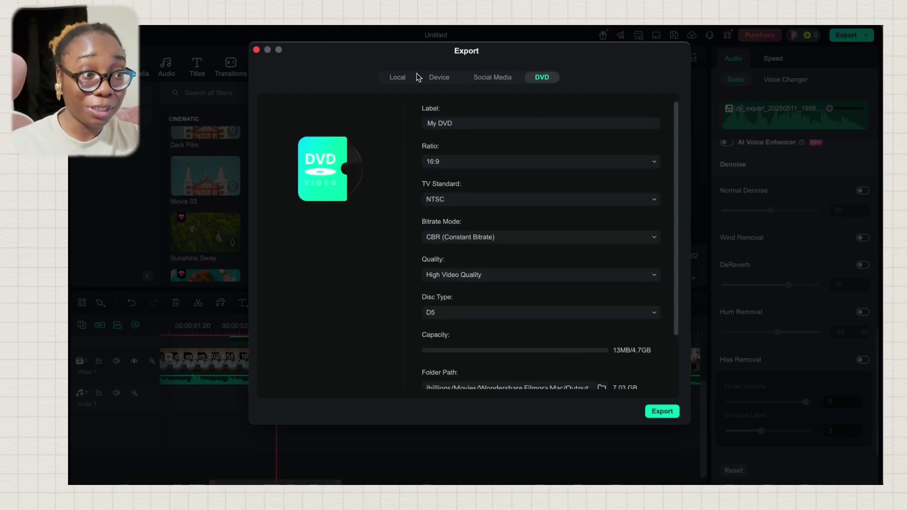
# Try to export the video for the iPhone device at 1080 x 1920, and dismiss the purchase offer
pyautogui.click(443, 77)
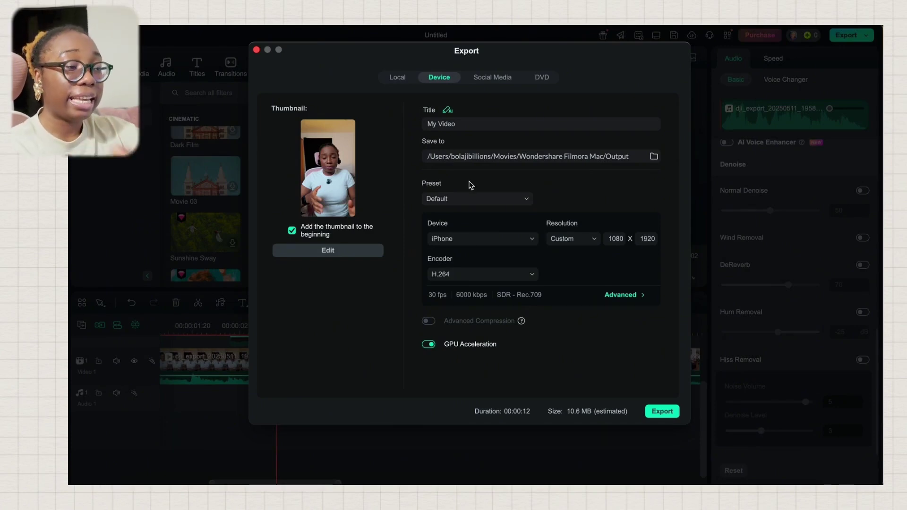
pyautogui.click(661, 412)
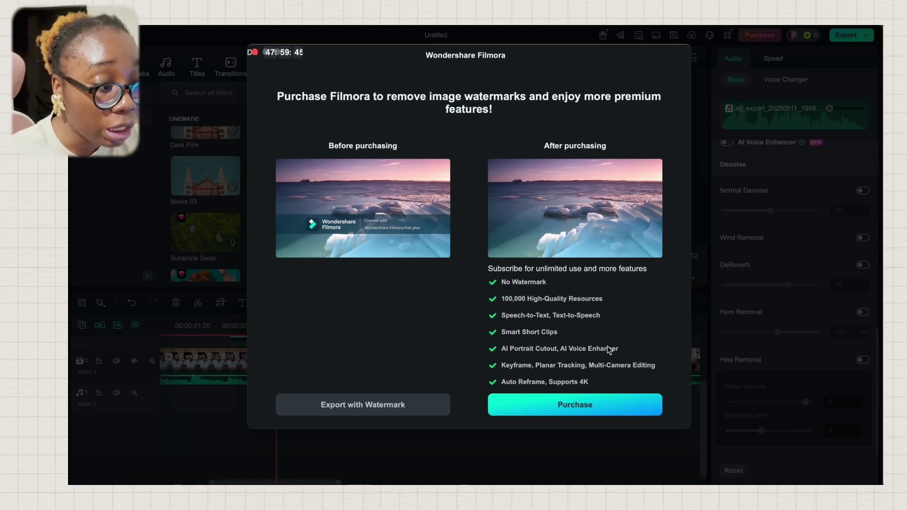
pyautogui.click(255, 53)
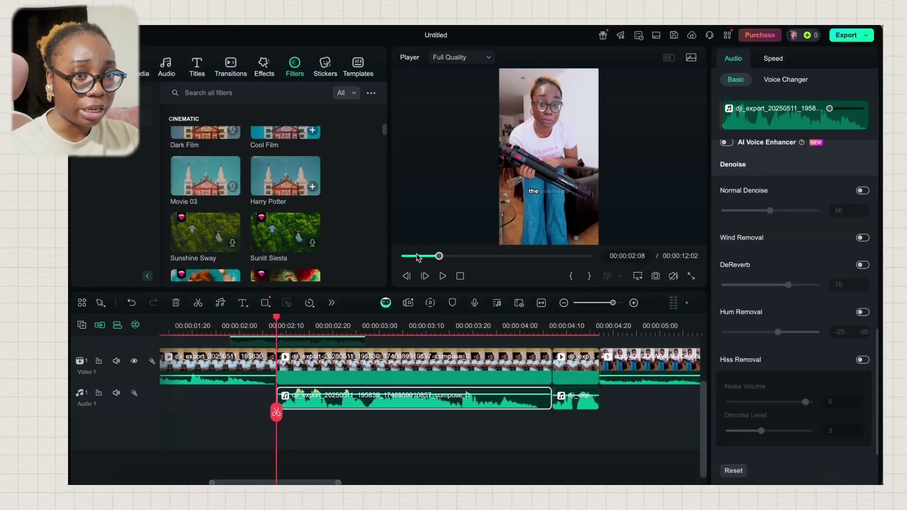